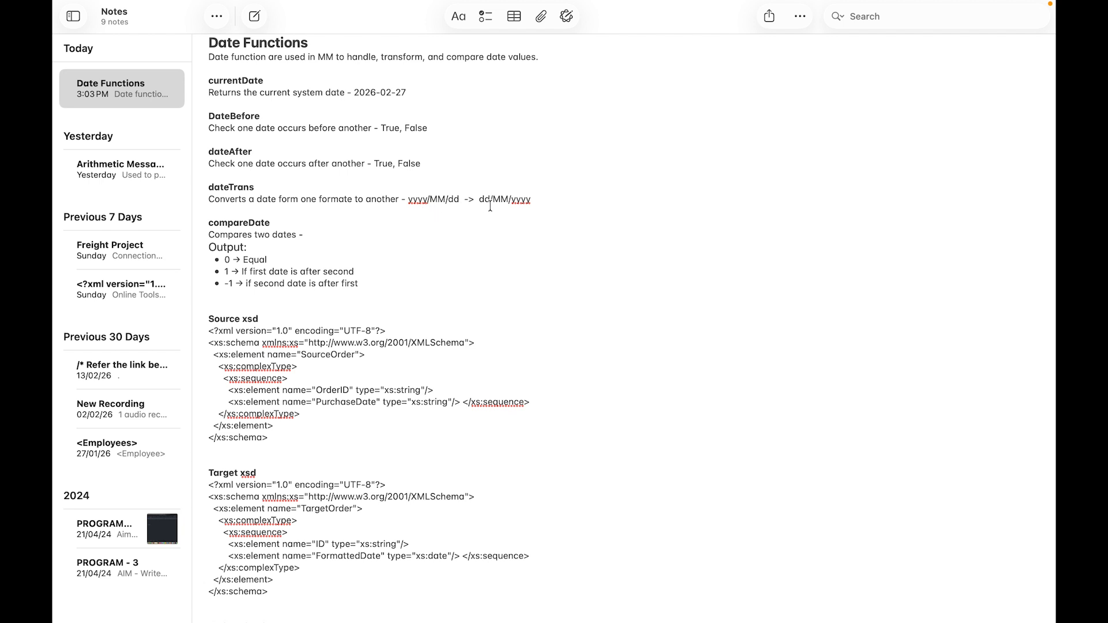
Step: Read through the Date Functions note, including the source XSD, target XSD and XML payload
scroll(495, 222, "down", 2)
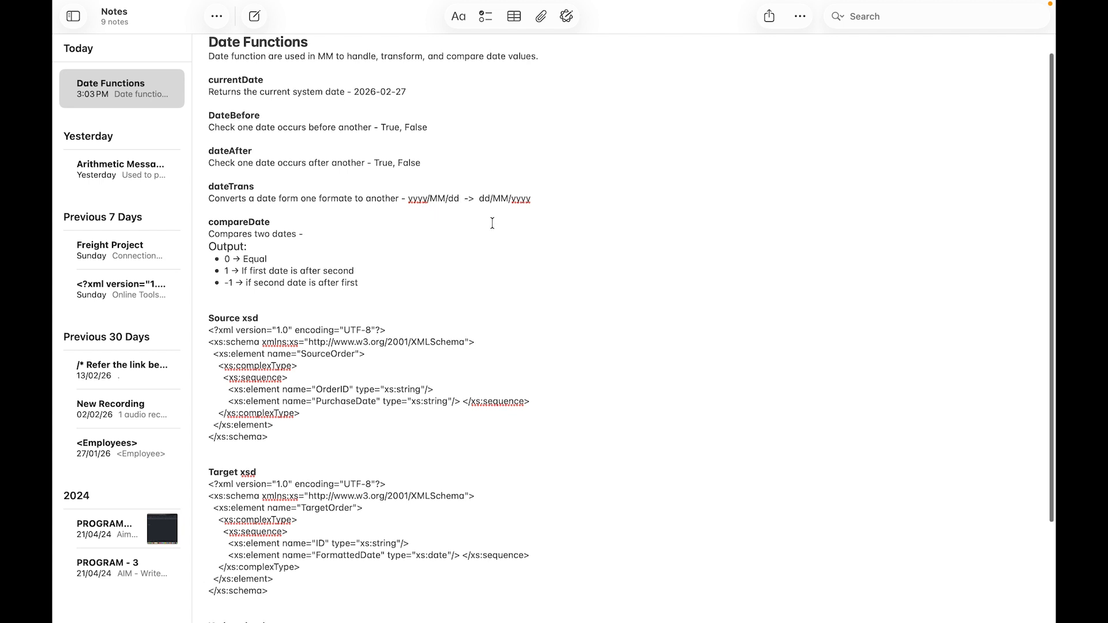
scroll(493, 223, "down", 3)
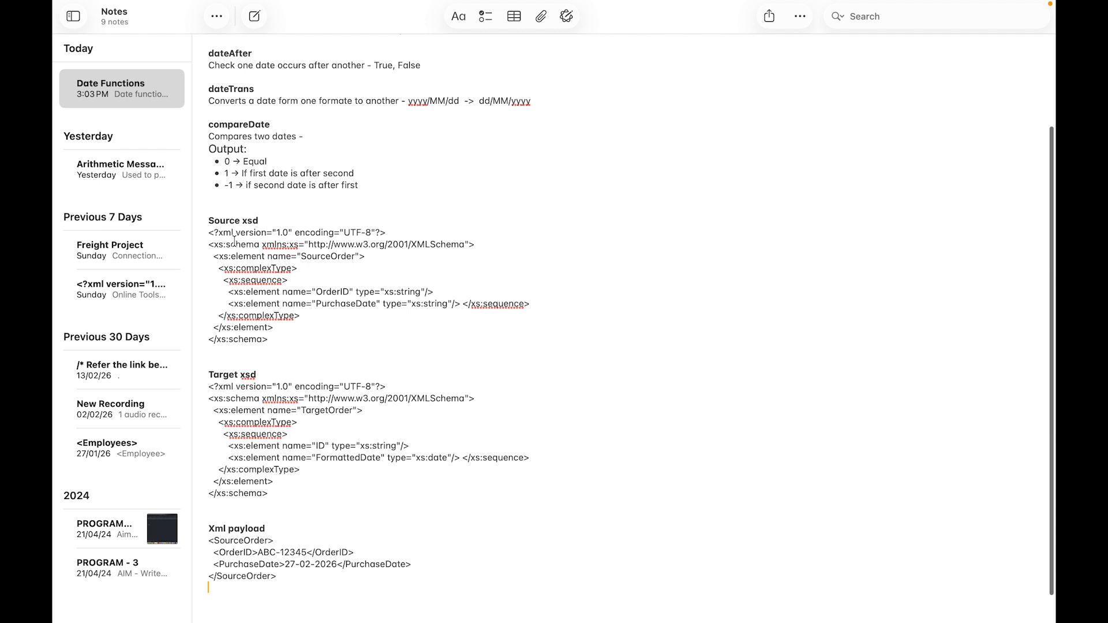
scroll(214, 225, "down", 1)
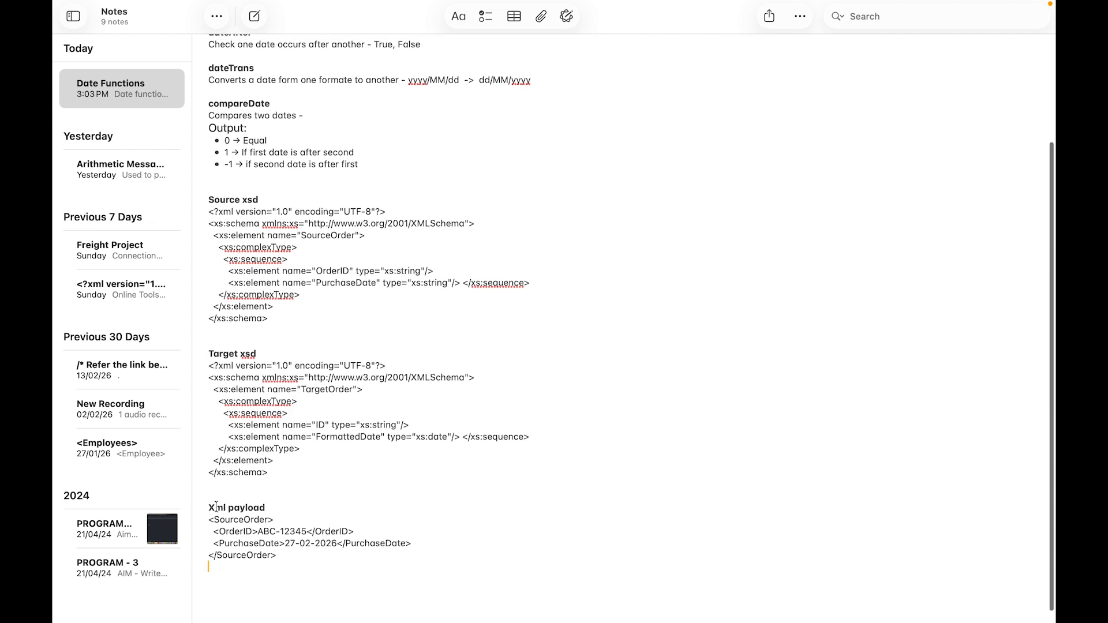
Step: Switch to SAP Integration Suite and open the artifacts of the package described as Learning in edit mode
key("ctrl+Right")
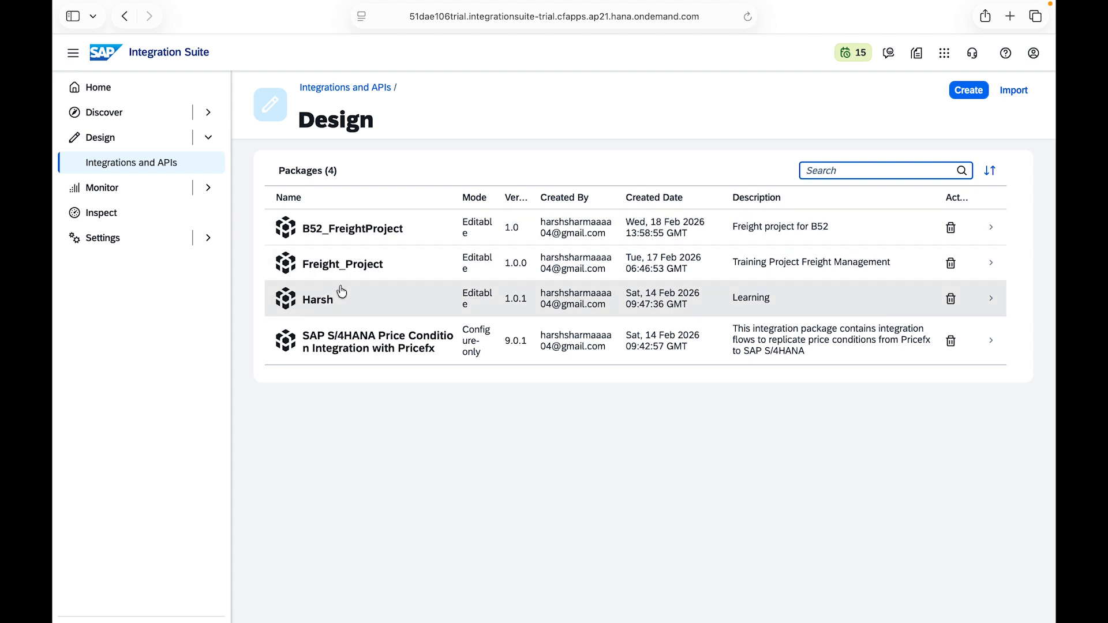
left_click(330, 304)
left_click(346, 306)
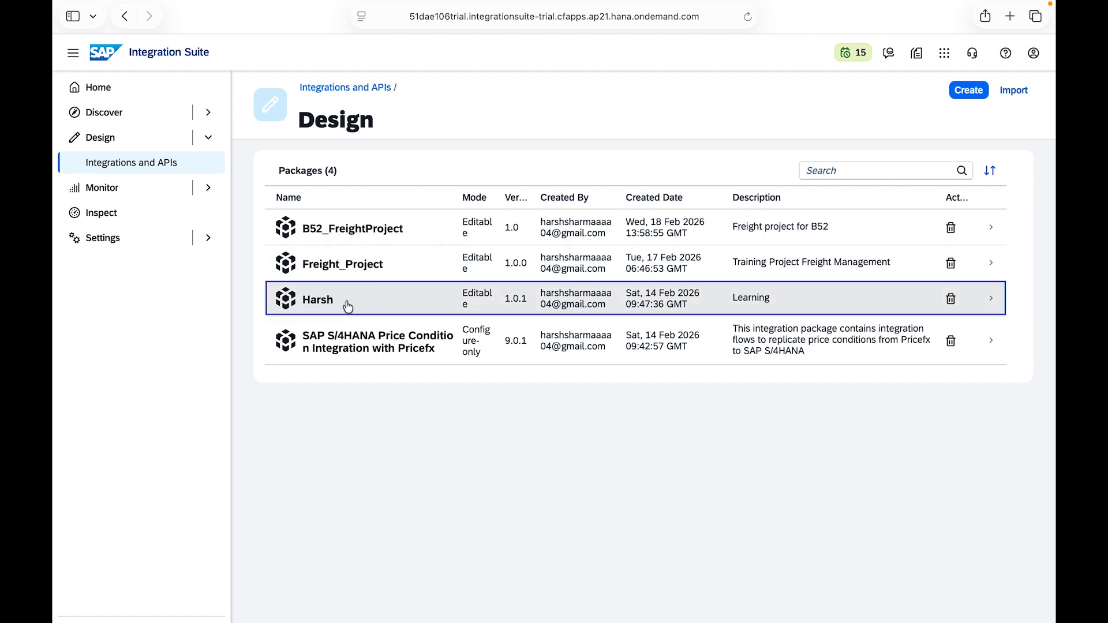
left_click(316, 306)
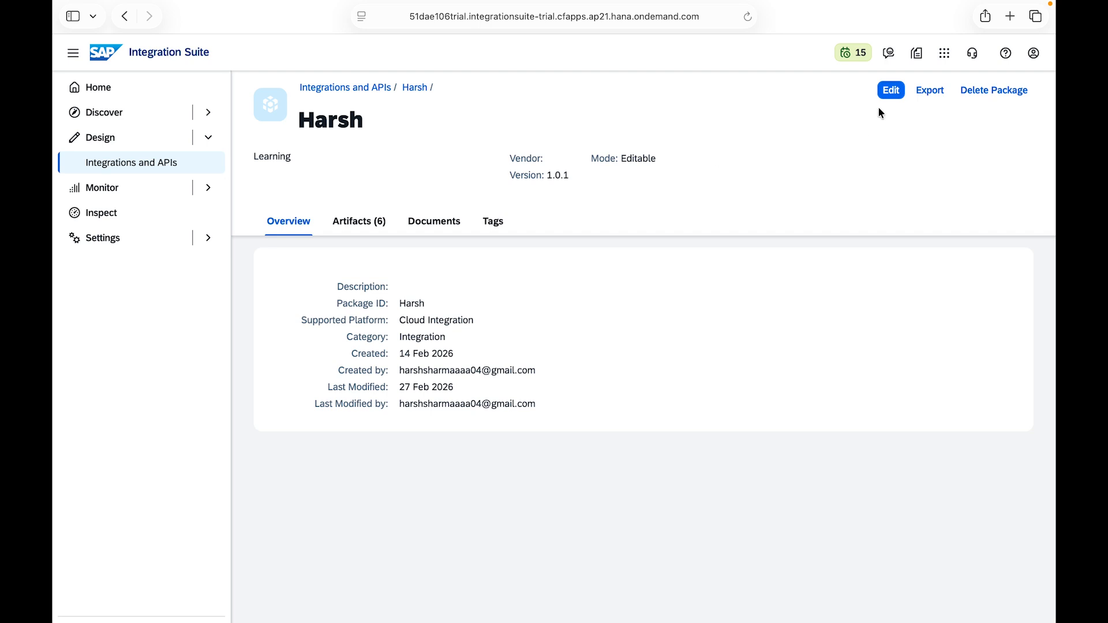
left_click(882, 94)
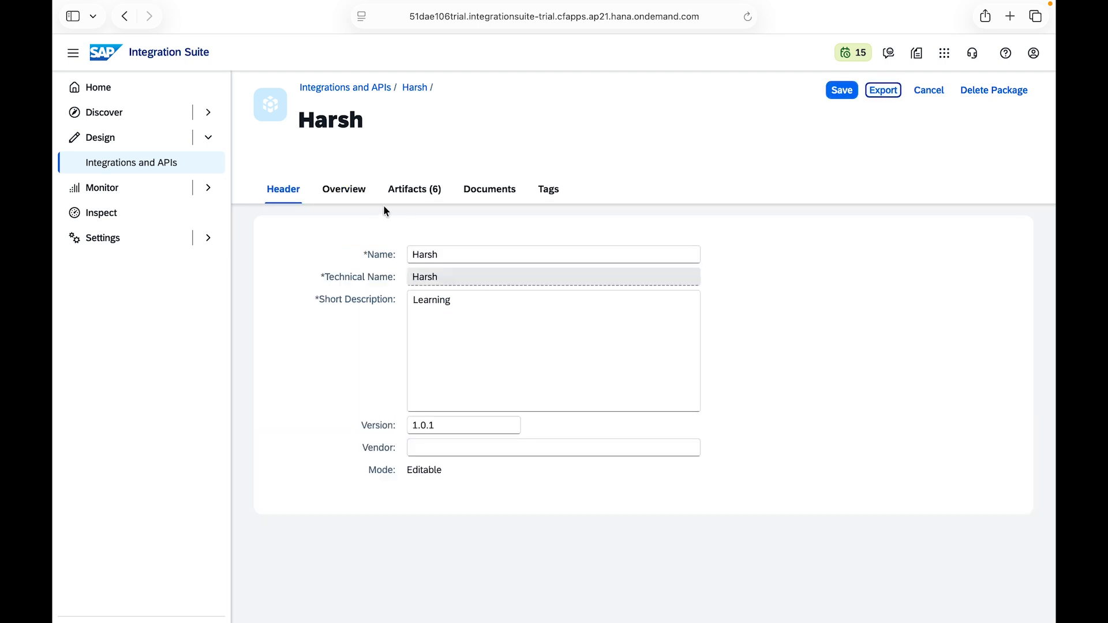
left_click(424, 190)
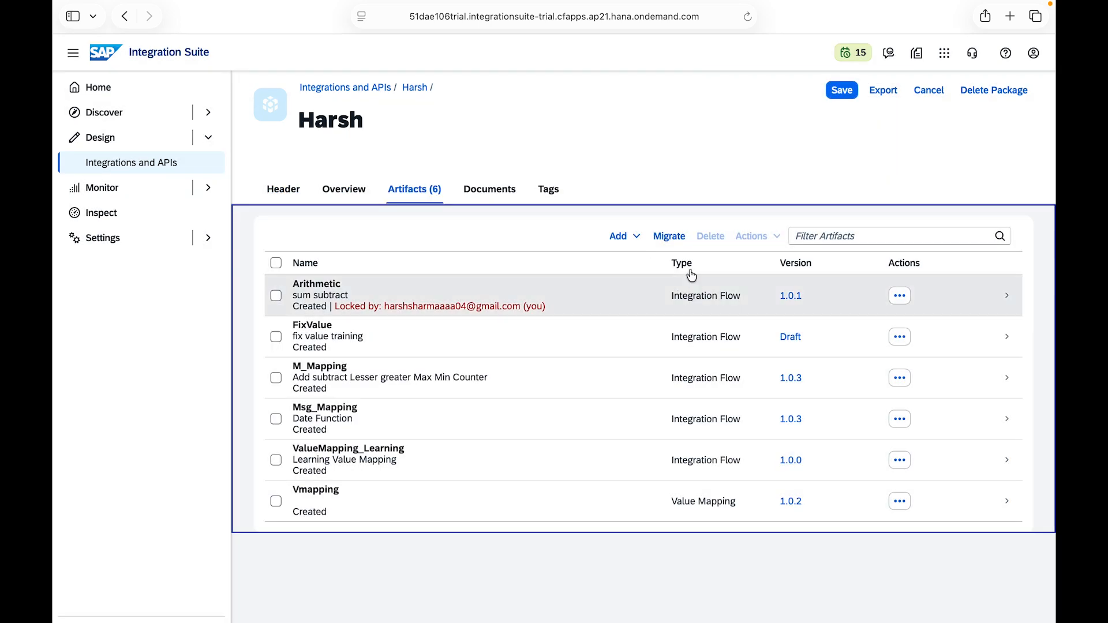
Step: Start a new integration flow in the package and name it Date_Function
left_click(634, 236)
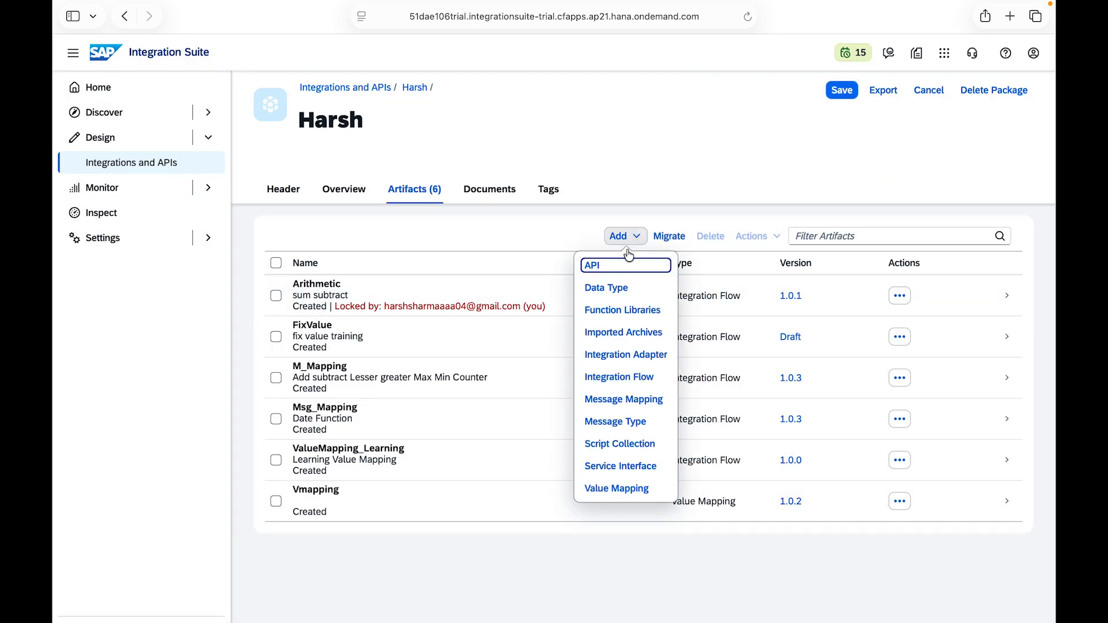
left_click(613, 378)
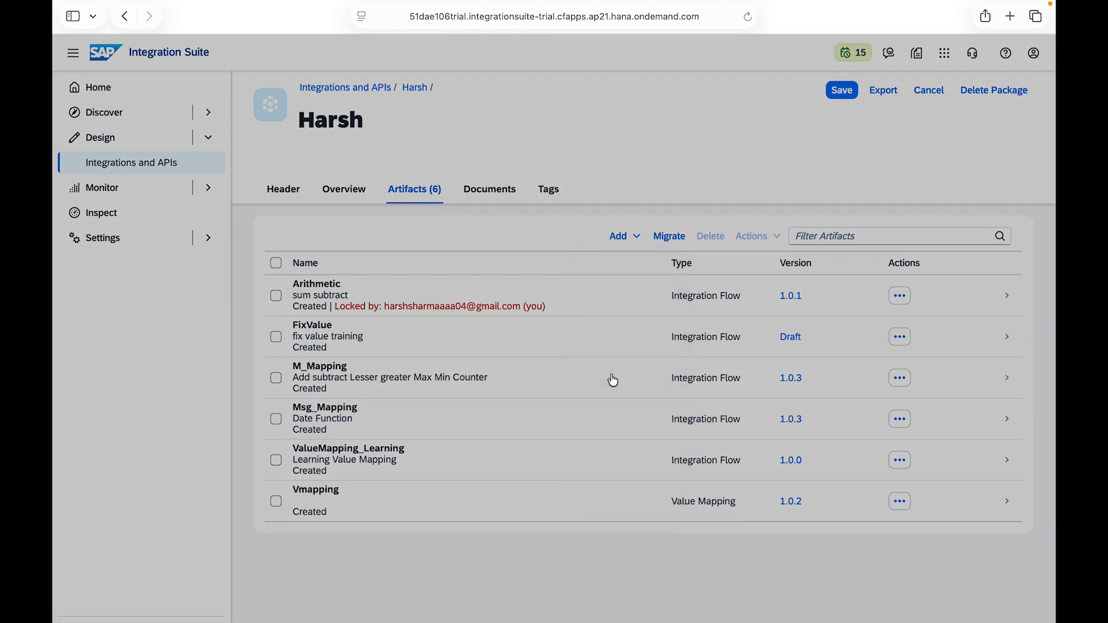
type("DAte")
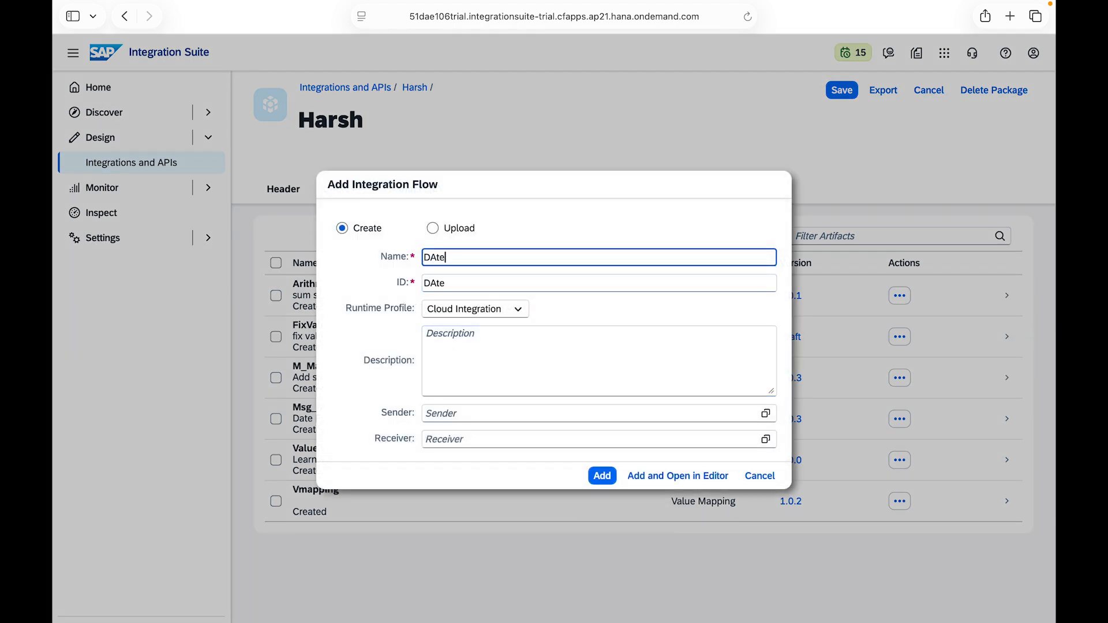
key("BackSpace")
key("BackSpace")
key("BackSpace")
type("ate_Function")
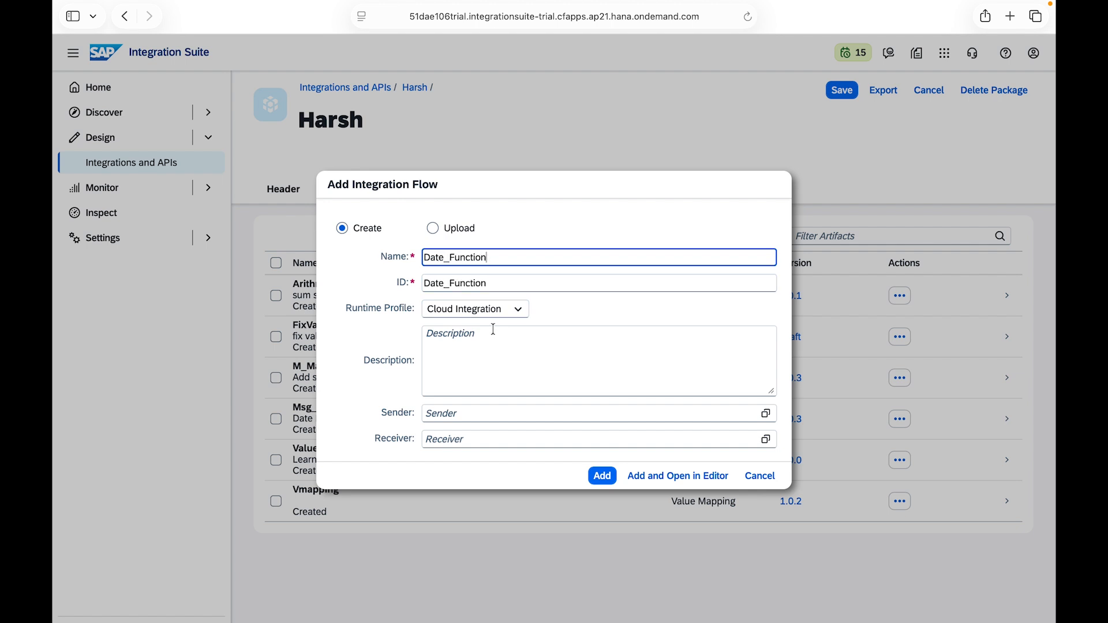
Step: Give the integration flow the description "current , trans before after compare dates" and add it to the package
left_click(444, 343)
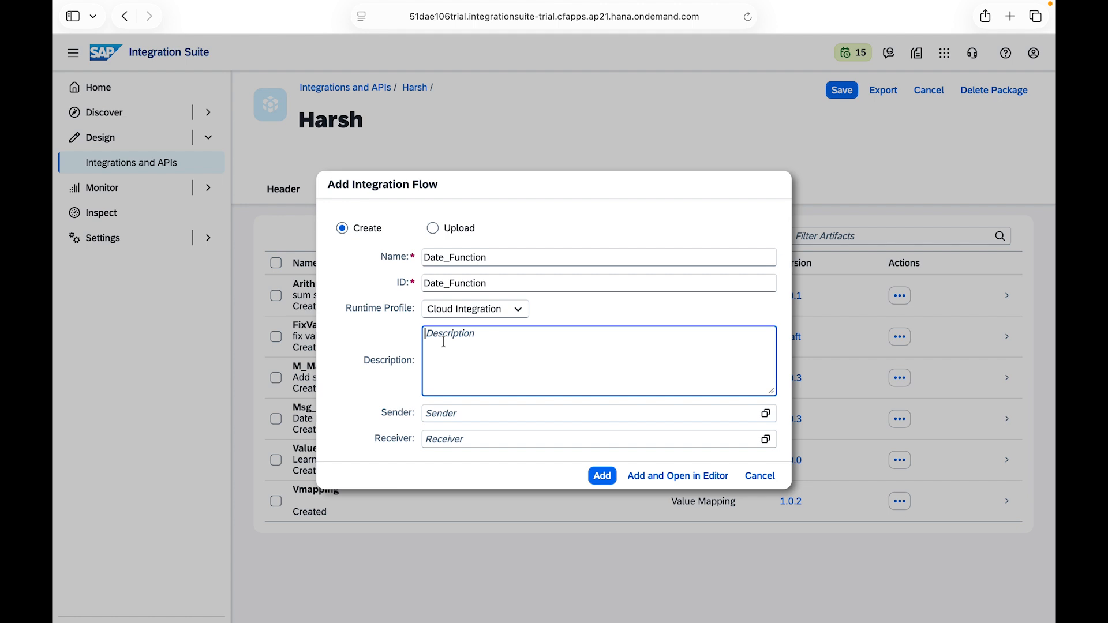
type("current , trans before afte")
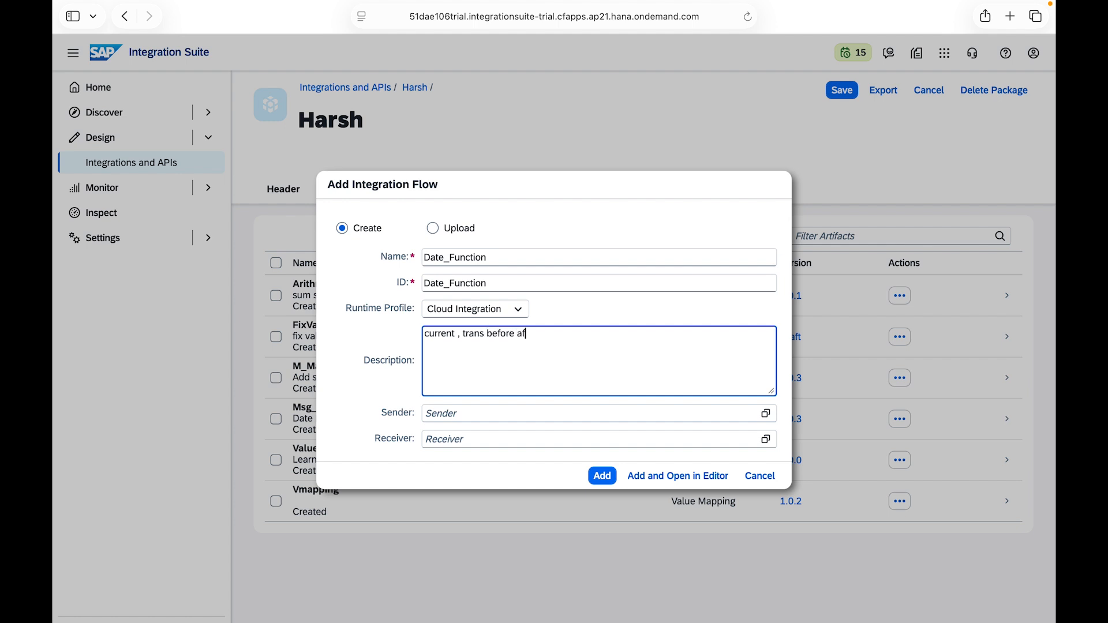
type("r compare dates")
left_click(600, 476)
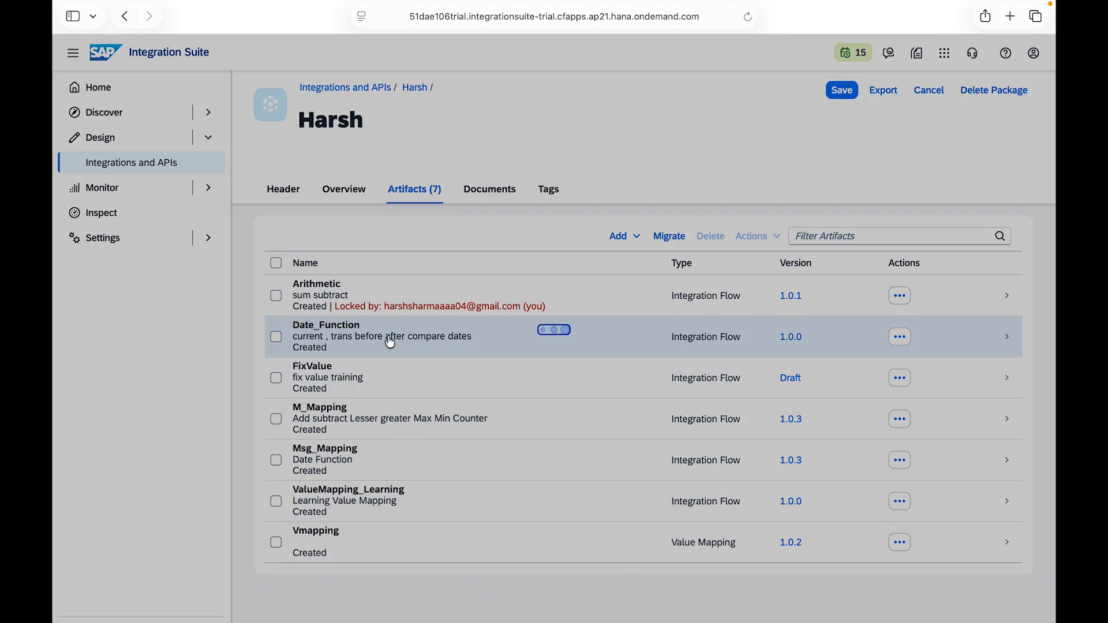
Step: Open the Date_Function flow for editing and insert a Message Mapping step between Start and End
left_click(389, 341)
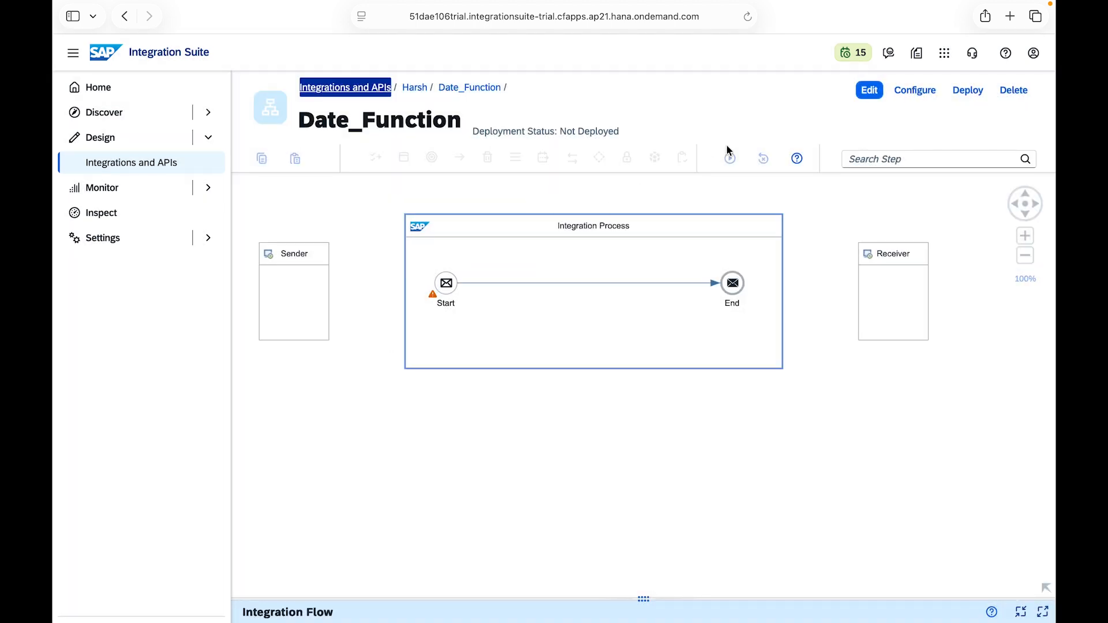
left_click(869, 92)
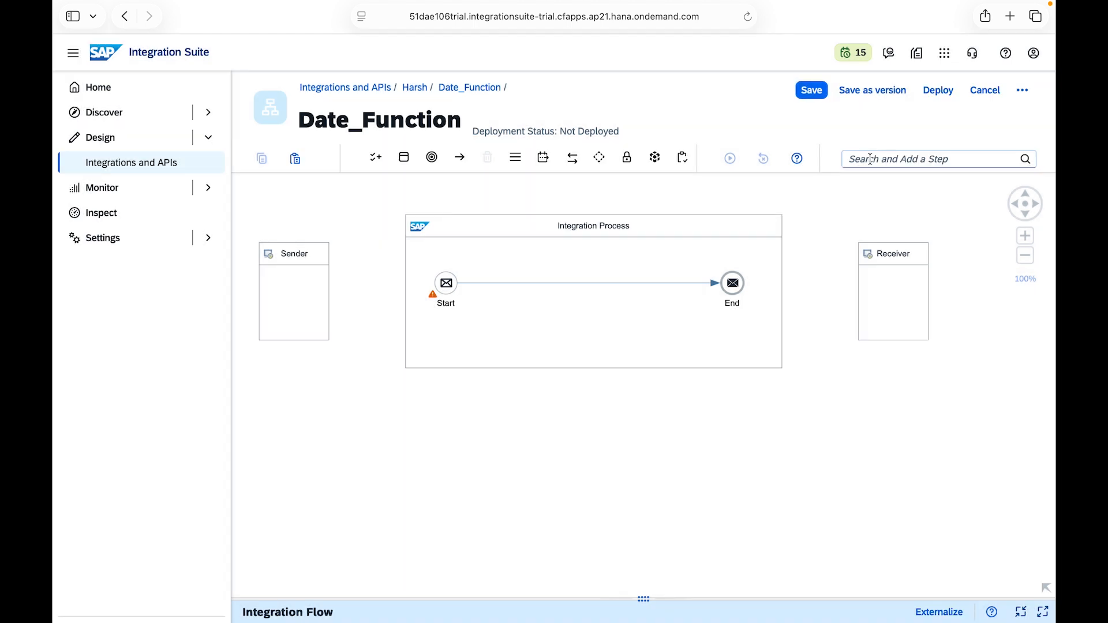
left_click(869, 159)
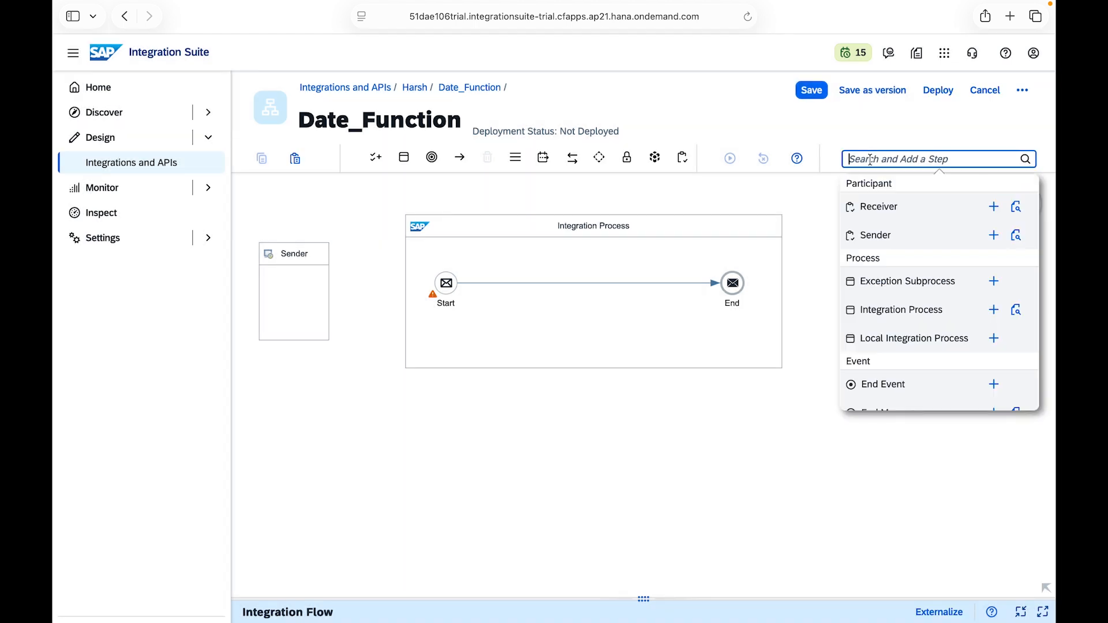
type("mess")
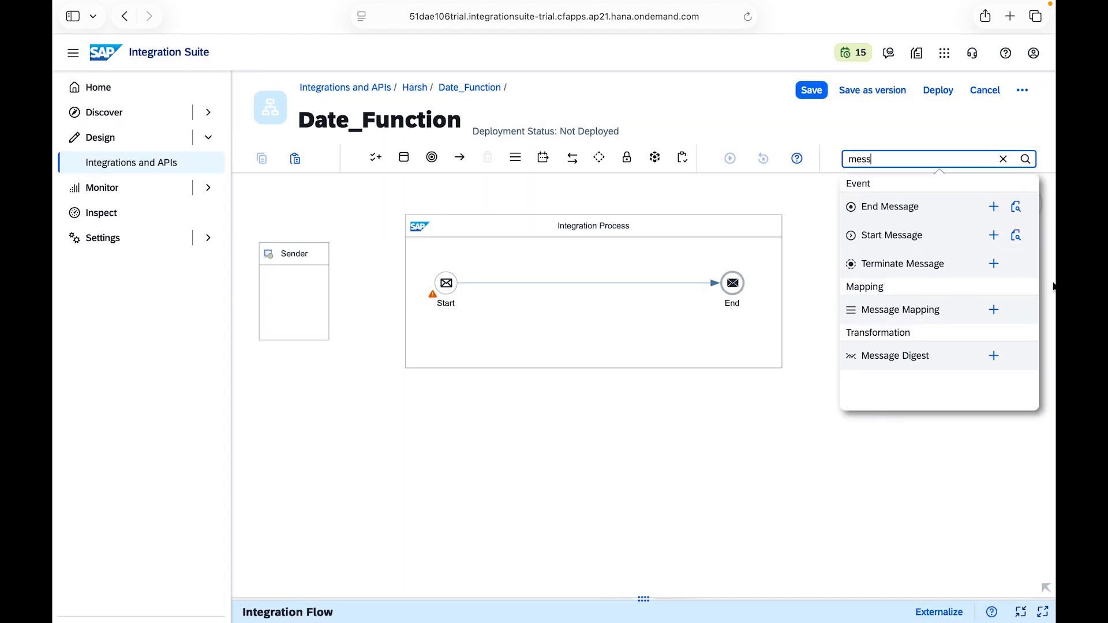
left_click(993, 310)
left_click(568, 284)
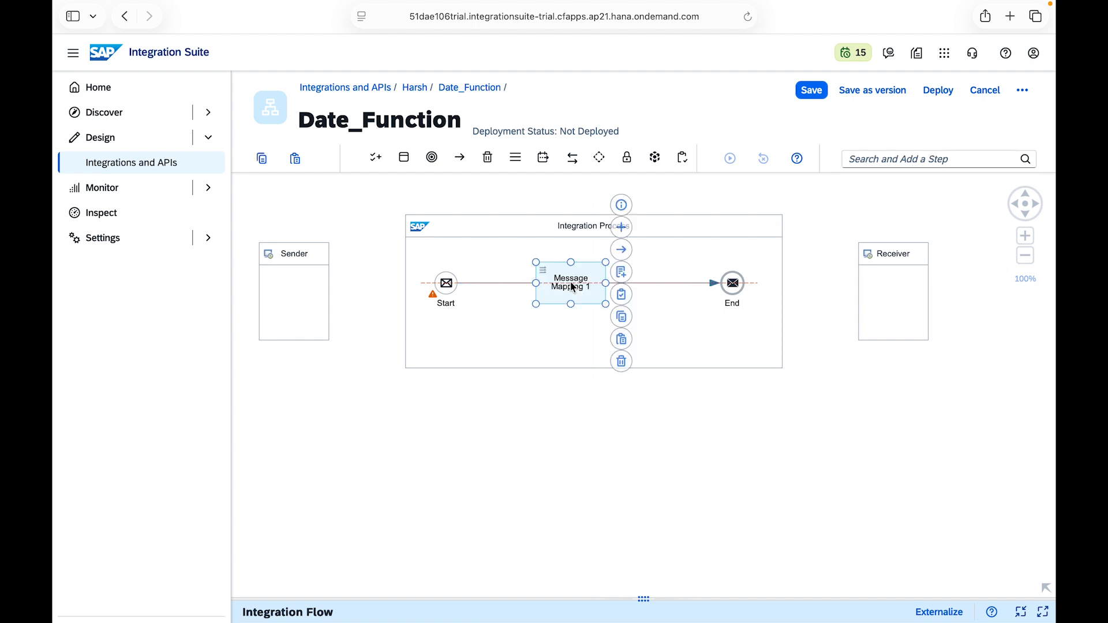
Step: Create a message mapping named date for the Message Mapping 1 step
left_click(480, 598)
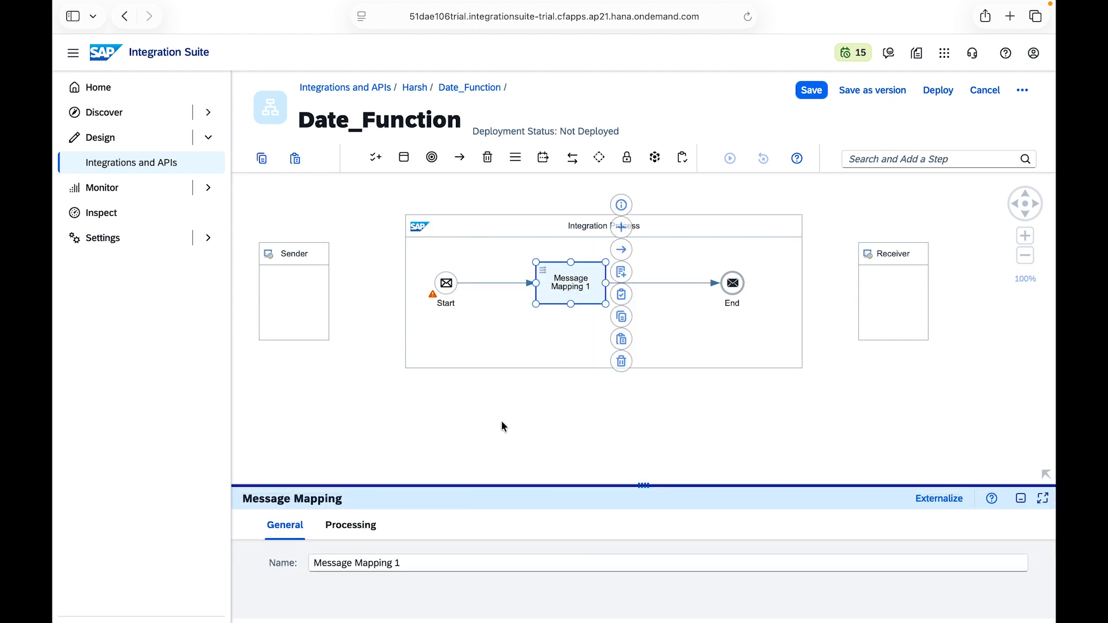
left_click(621, 272)
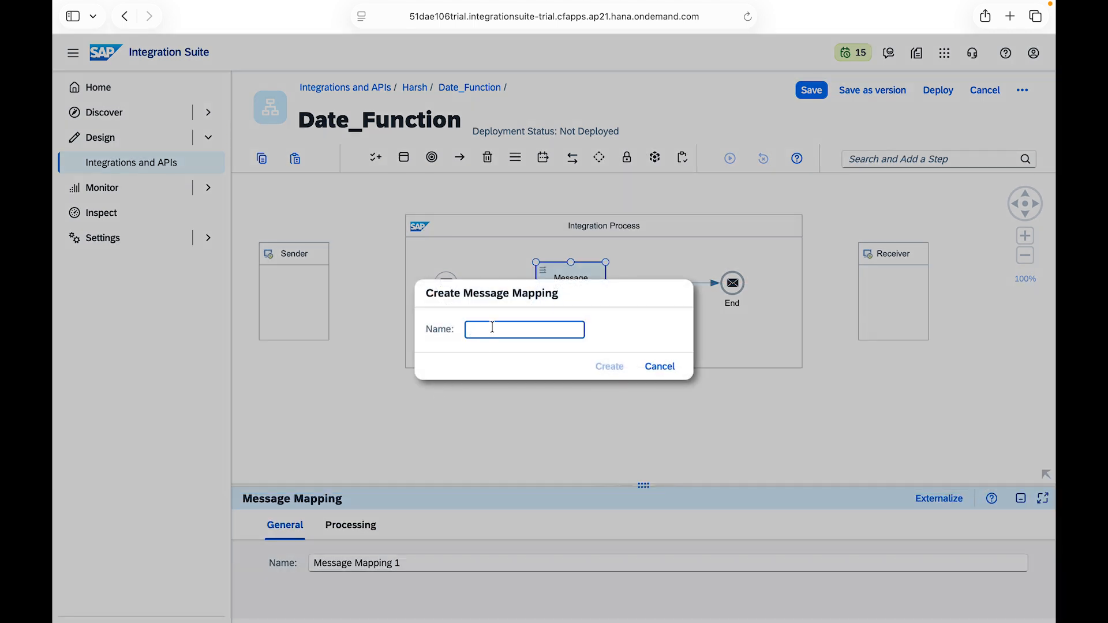
type("date")
left_click(609, 367)
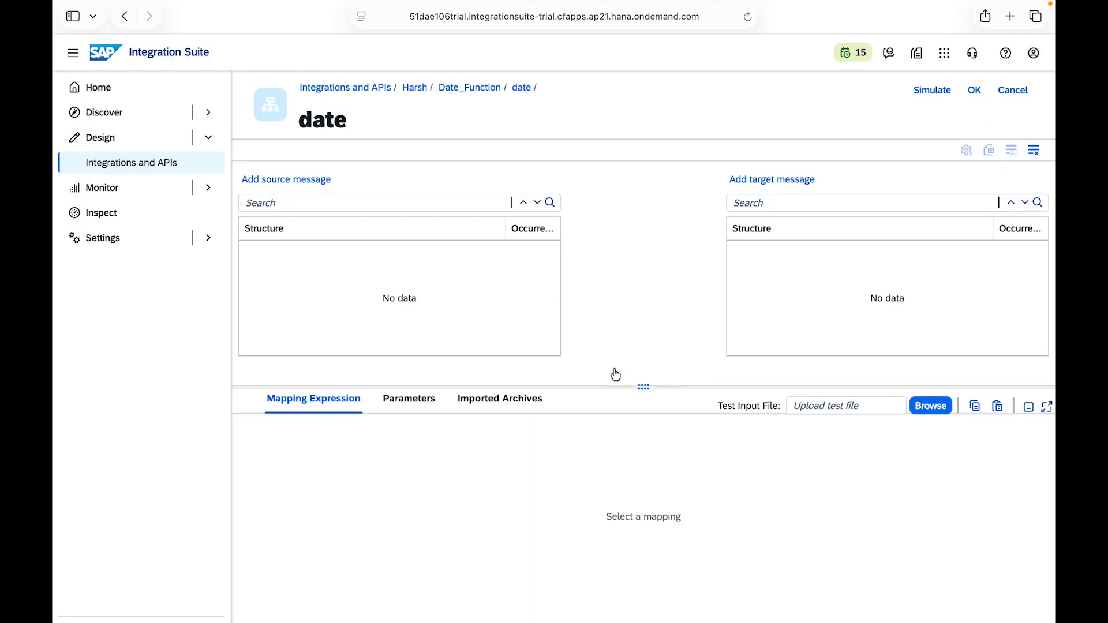
Step: Upload Date.xsd from the SAP folder as the mapping's source message
left_click(302, 183)
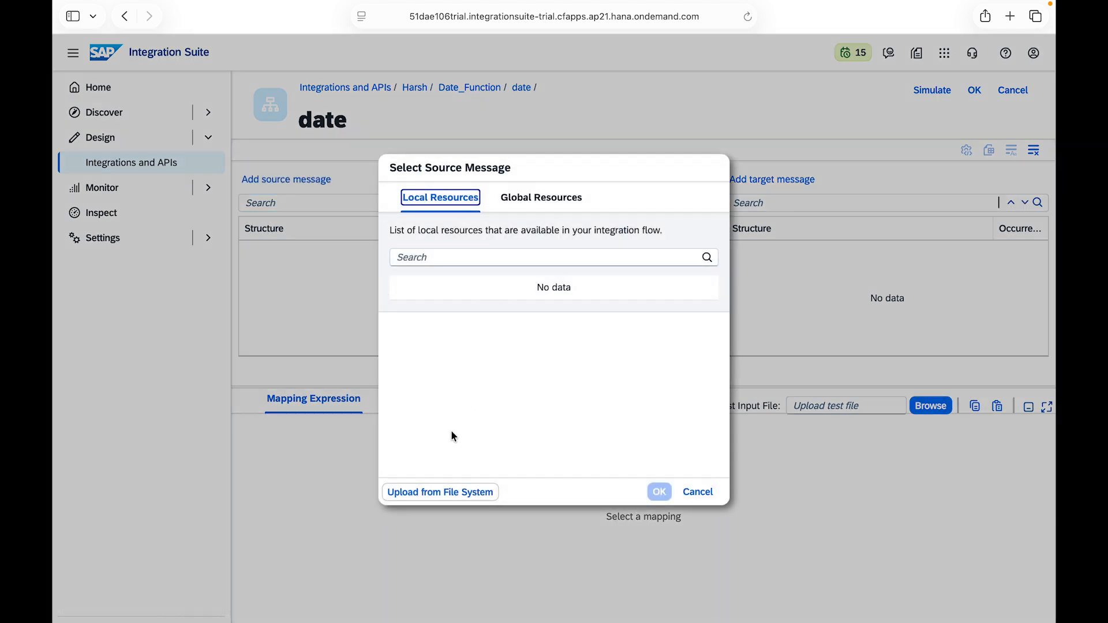
left_click(439, 492)
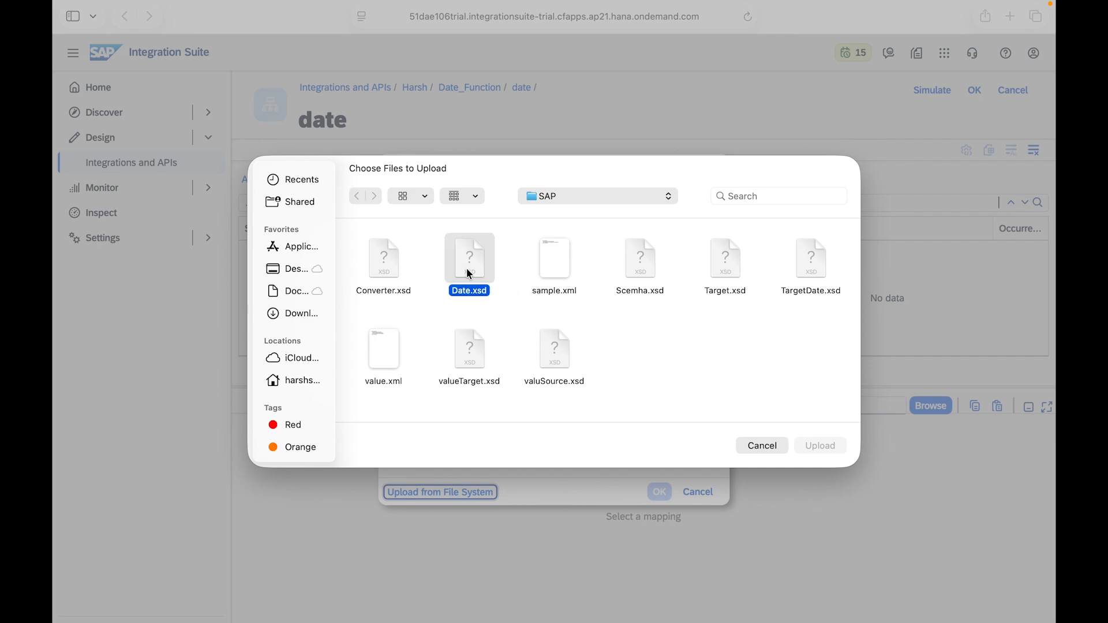
left_click(820, 445)
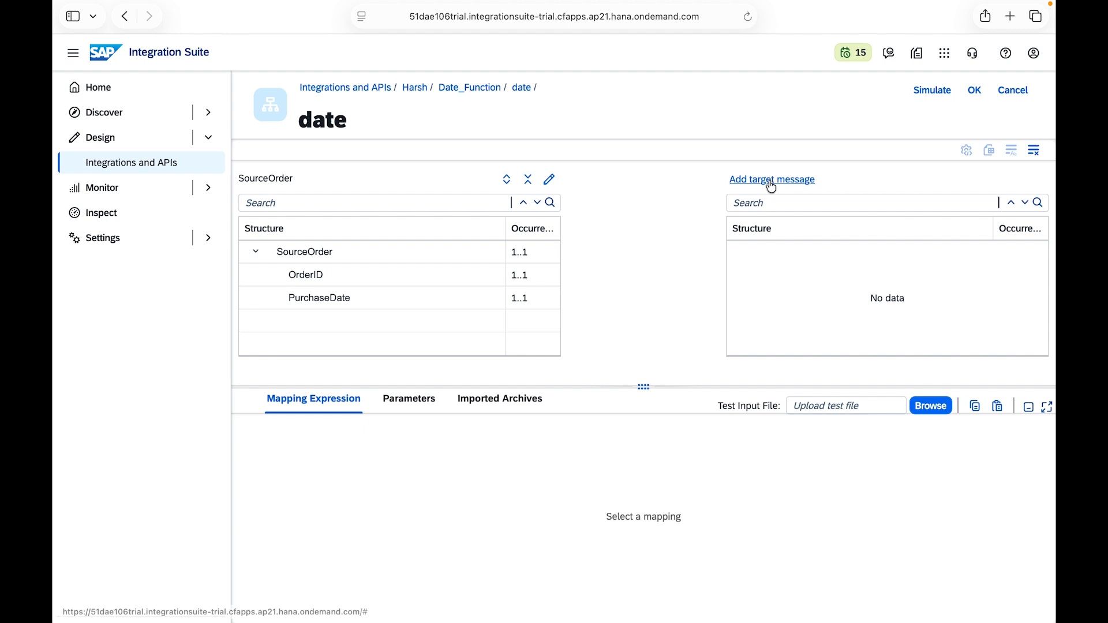
Step: Upload TargetDate.xsd from the SAP folder as the mapping's target message
left_click(770, 182)
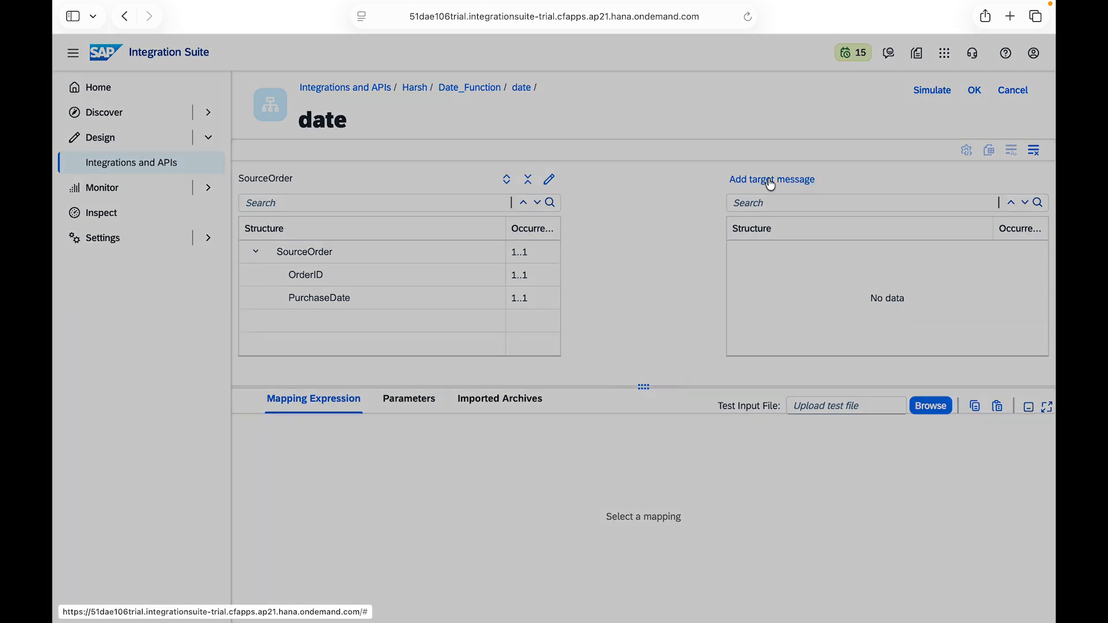
left_click(448, 492)
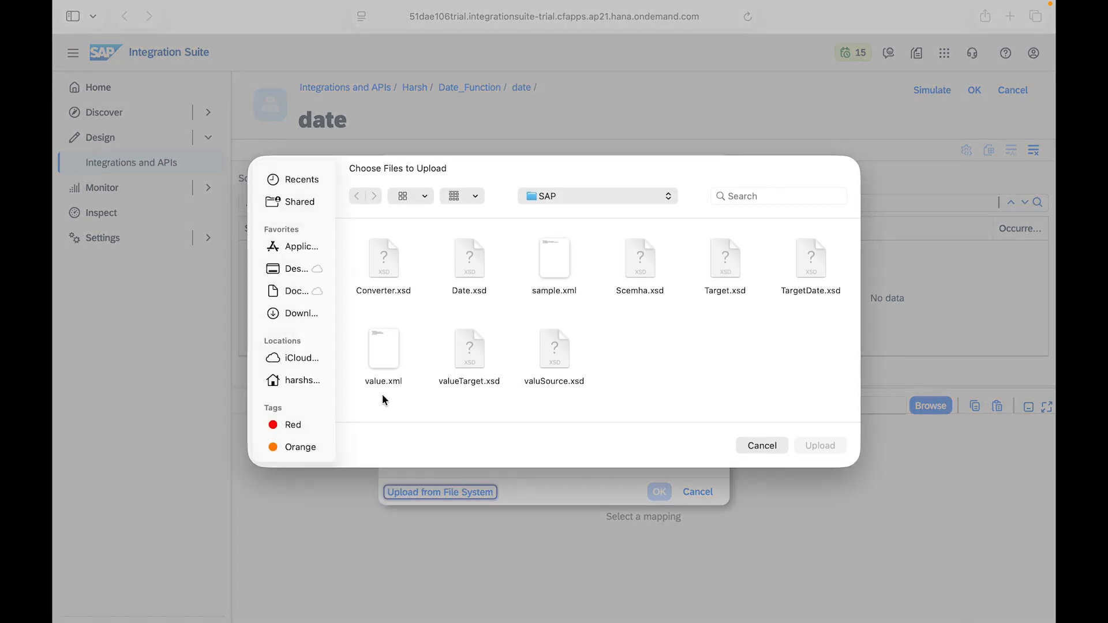
left_click(808, 290)
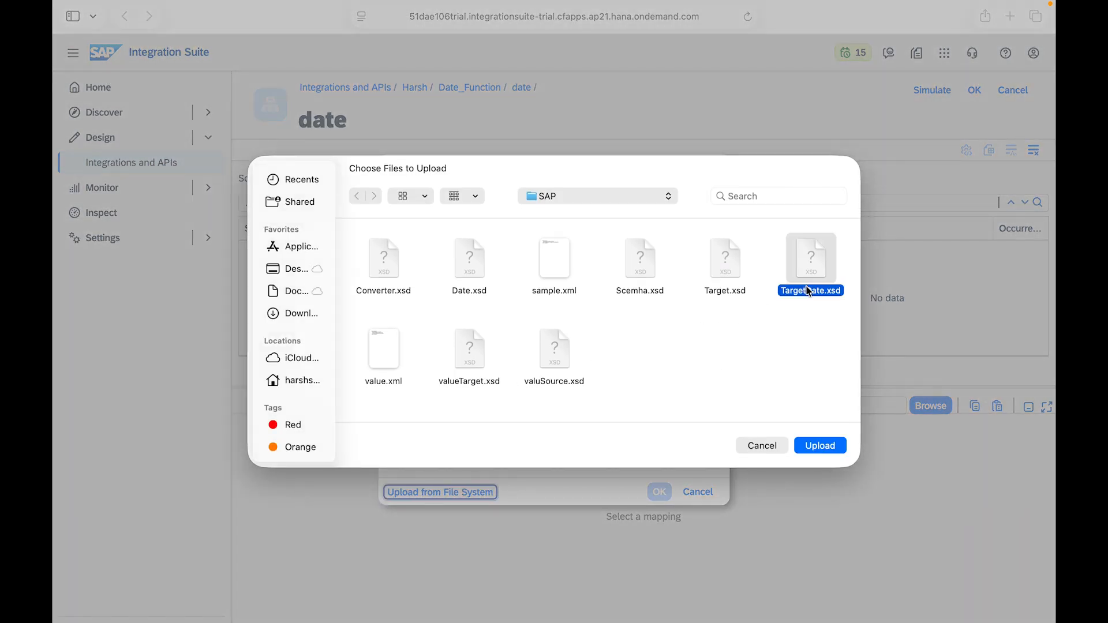
left_click(819, 445)
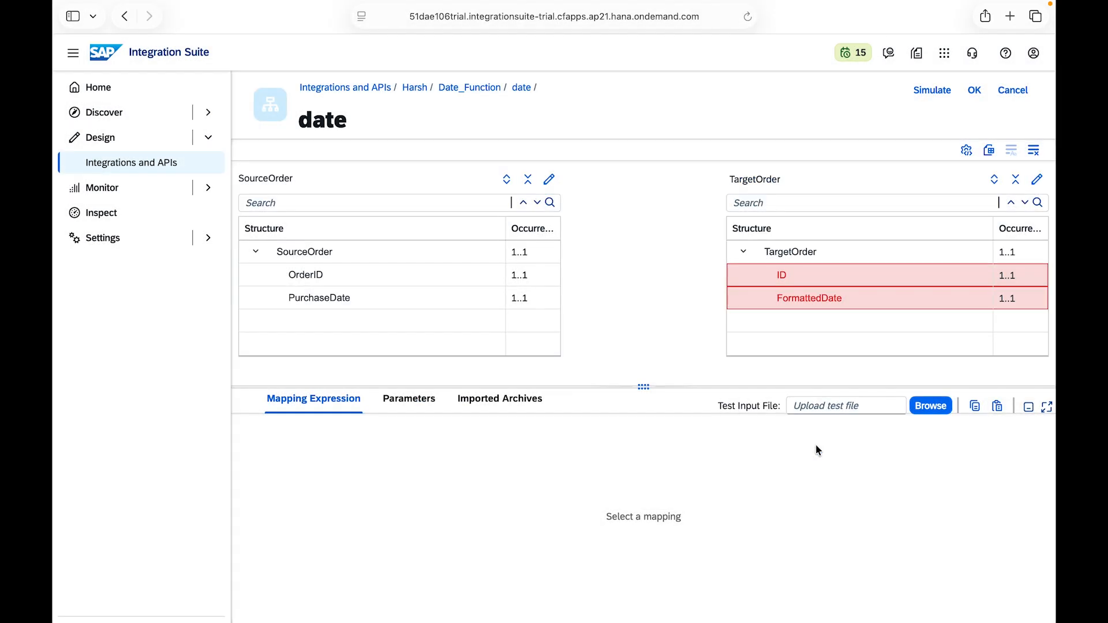
Step: Map SourceOrder to TargetOrder, OrderID to ID, and PurchaseDate to FormattedDate
left_click_drag(550, 252, 734, 254)
left_click_drag(532, 276, 744, 282)
left_click_drag(555, 305, 739, 296)
Step: Add a constant function to the FormattedDate mapping expression and place it below PurchaseDate
left_click(275, 455)
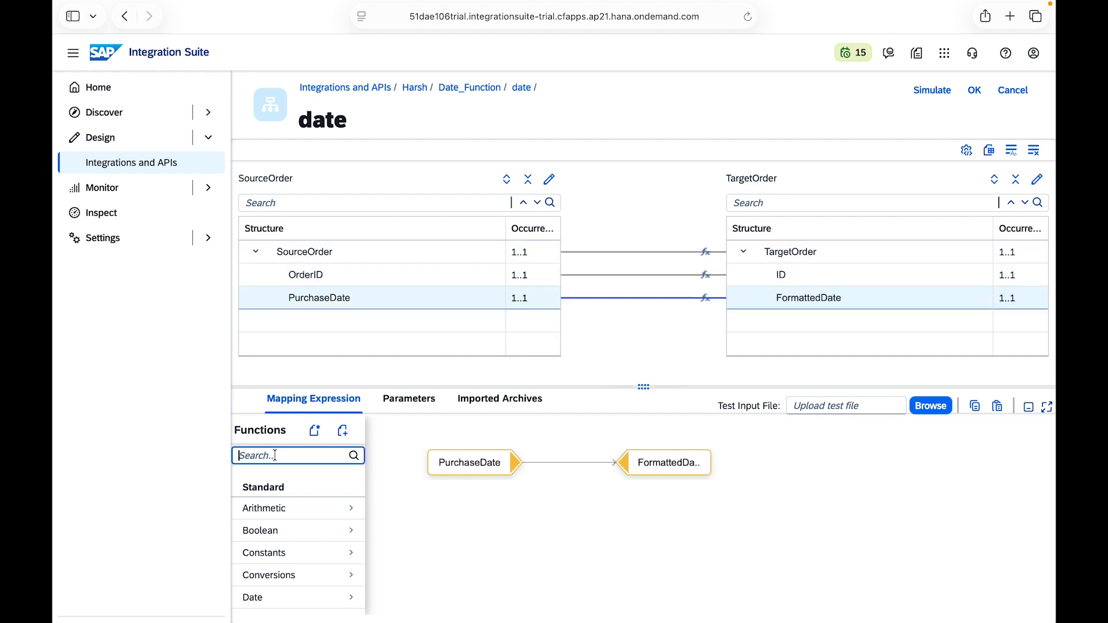
type("cons")
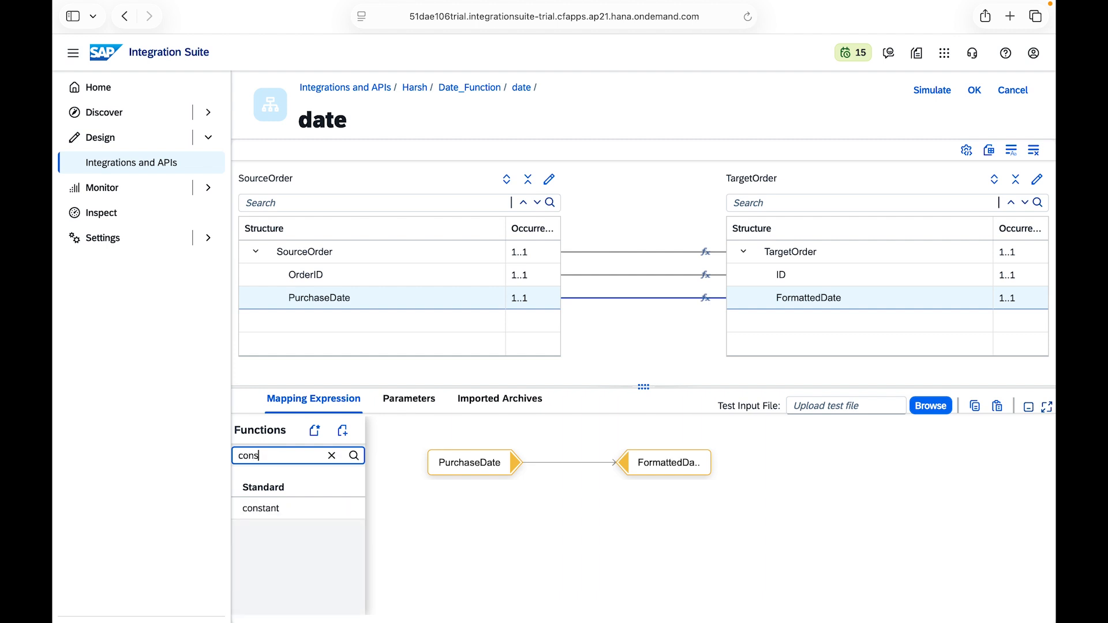
left_click(260, 508)
left_click_drag(425, 488, 490, 537)
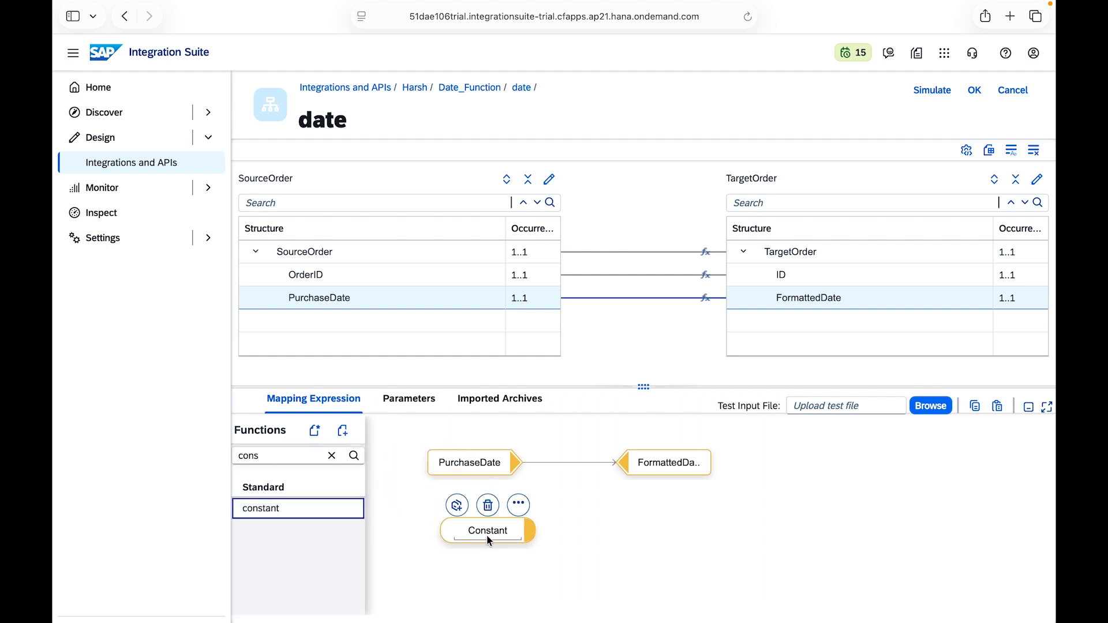
Step: Add a currentDate function to the FormattedDate mapping expression and place it beside the Constant
left_click(331, 455)
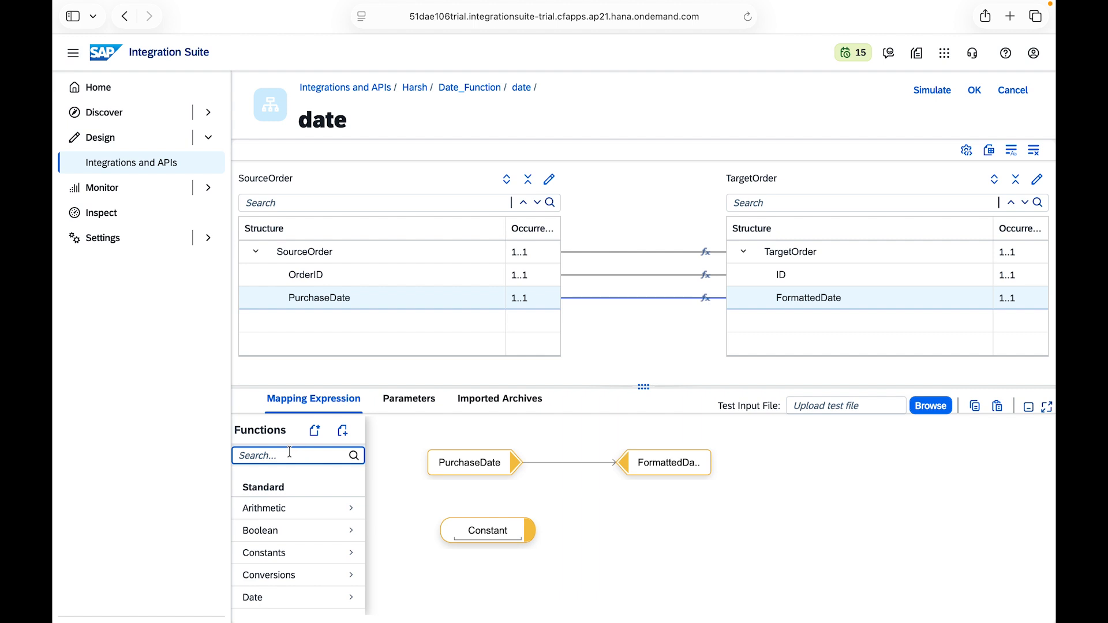
type("date")
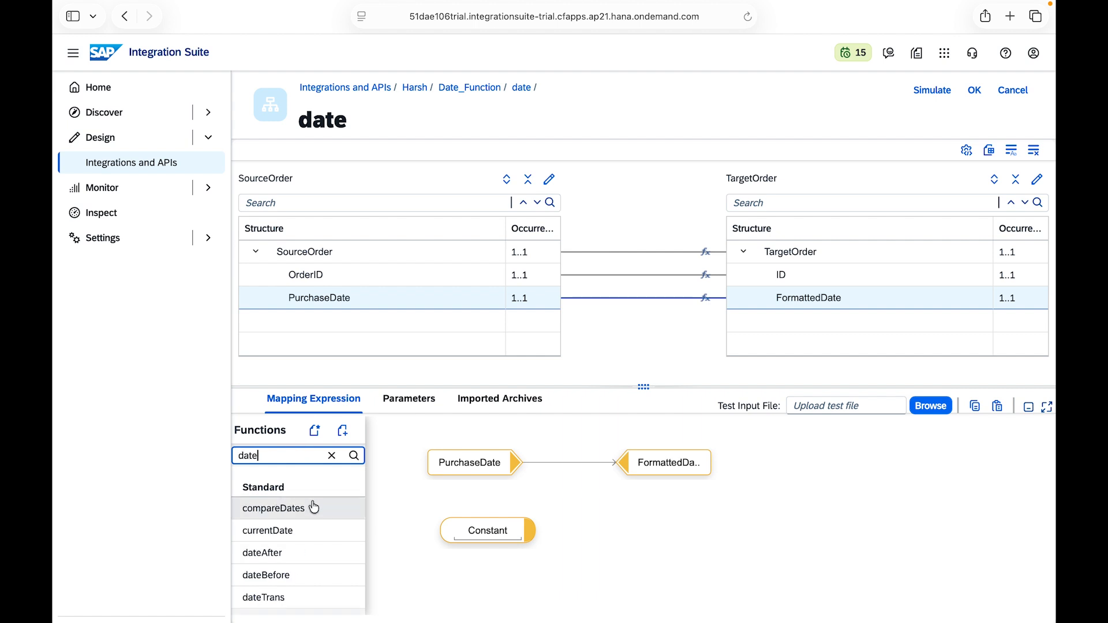
left_click(297, 531)
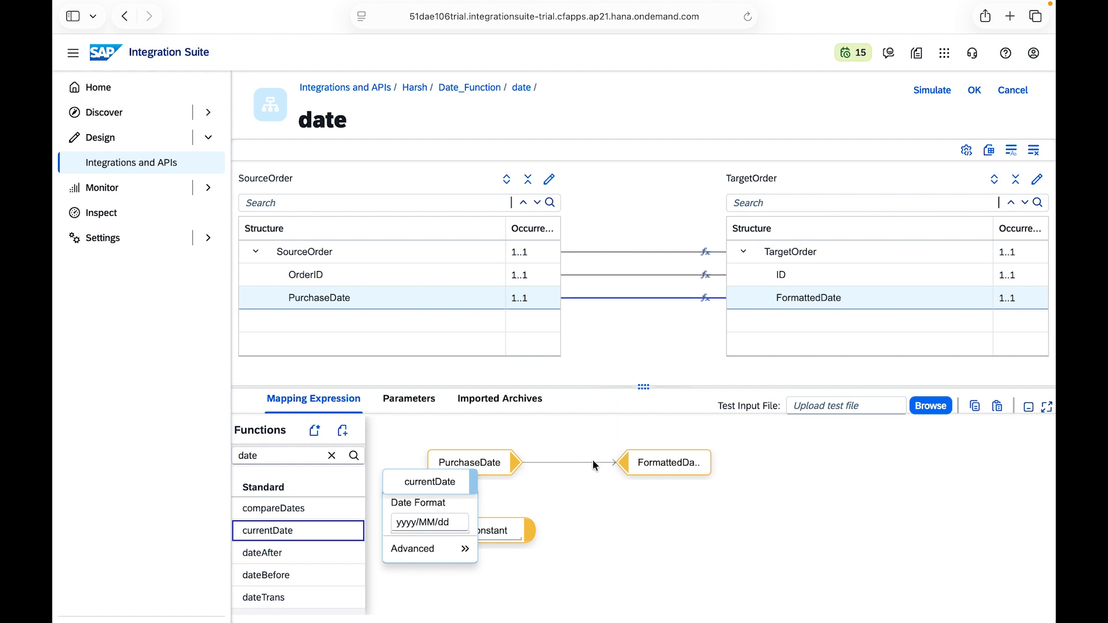
mouse_move(649, 462)
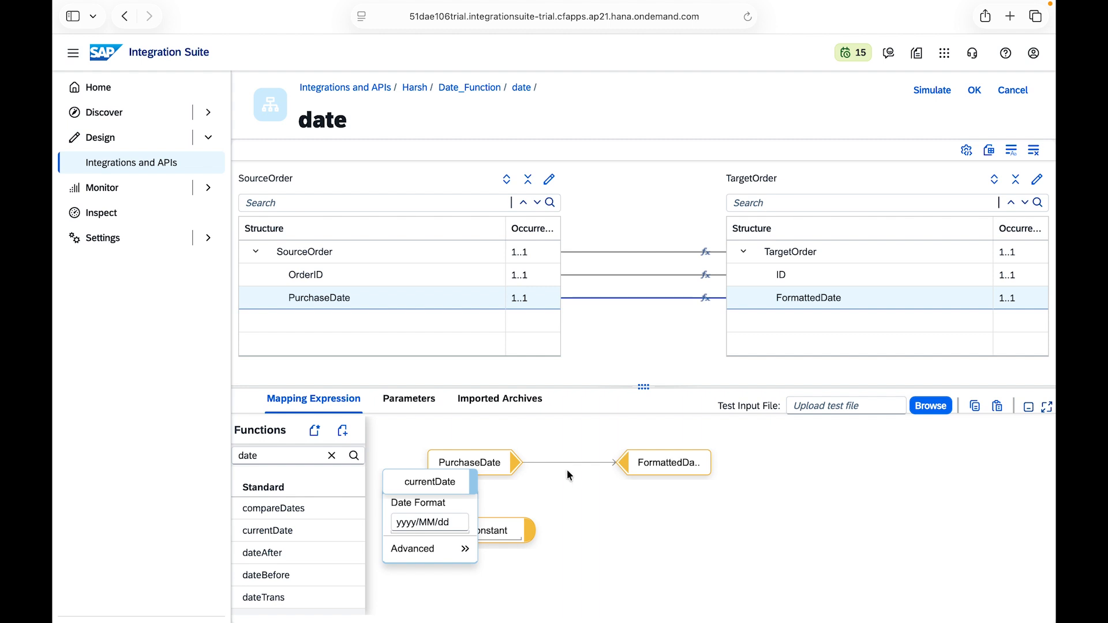
left_click_drag(471, 488, 640, 516)
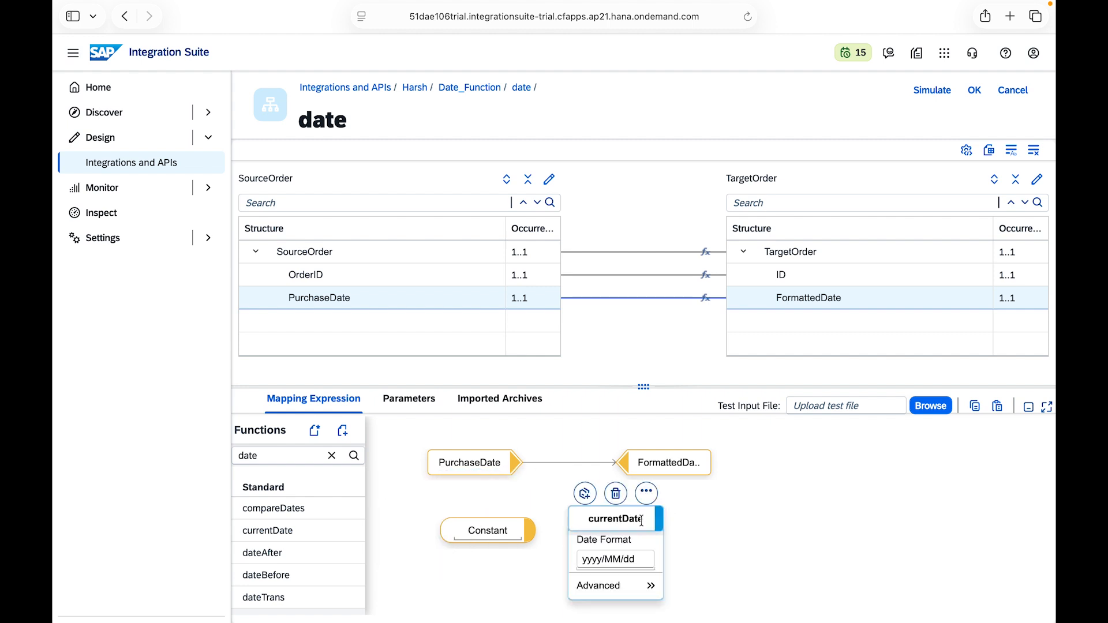
Step: Remove the direct PurchaseDate link, spread out the nodes, and connect currentDate to FormattedDate
left_click(559, 455)
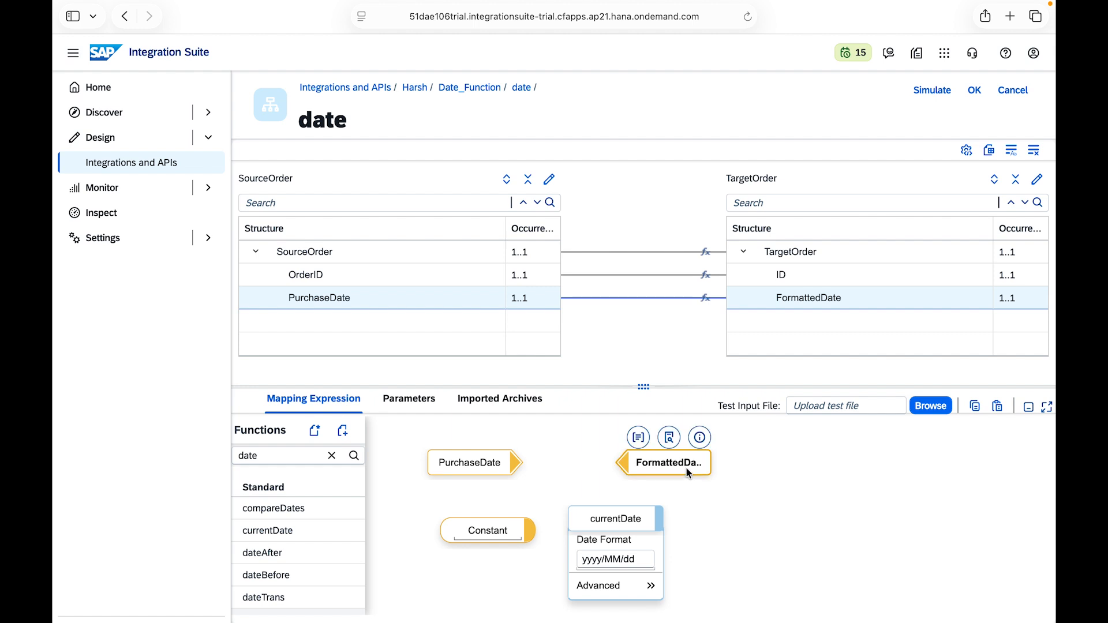
left_click_drag(685, 466, 874, 460)
mouse_move(456, 537)
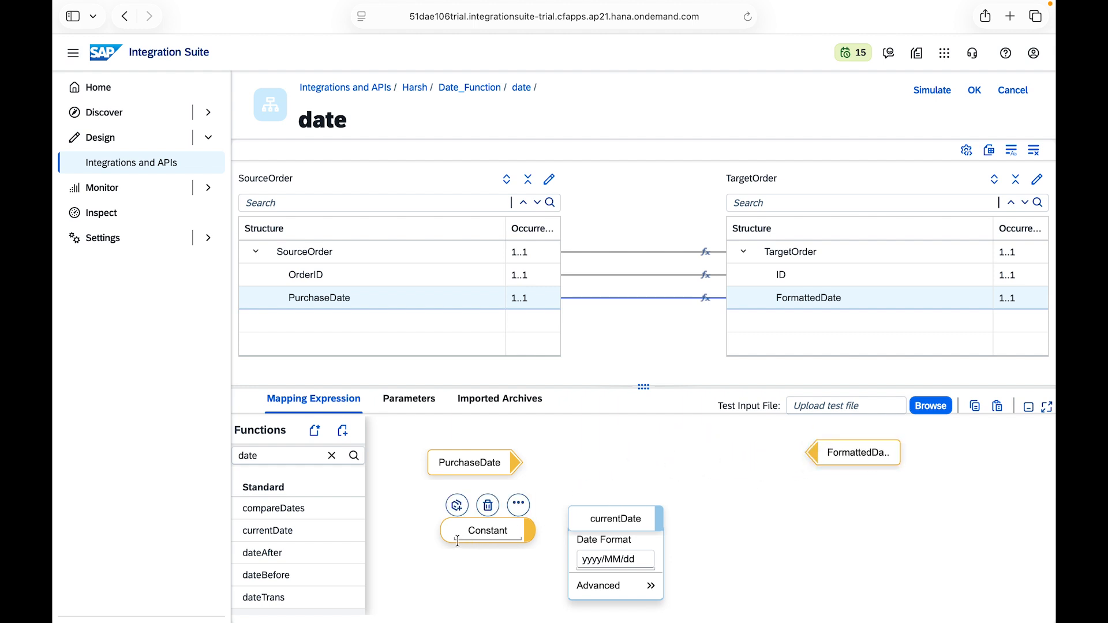
left_click_drag(471, 527, 431, 530)
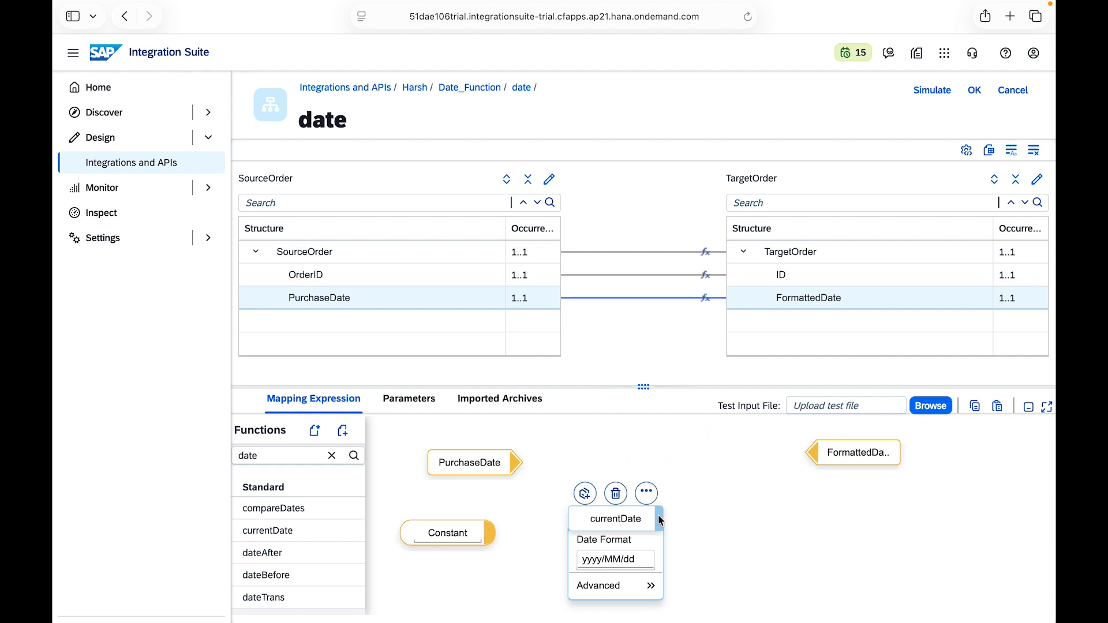
left_click_drag(658, 518, 815, 453)
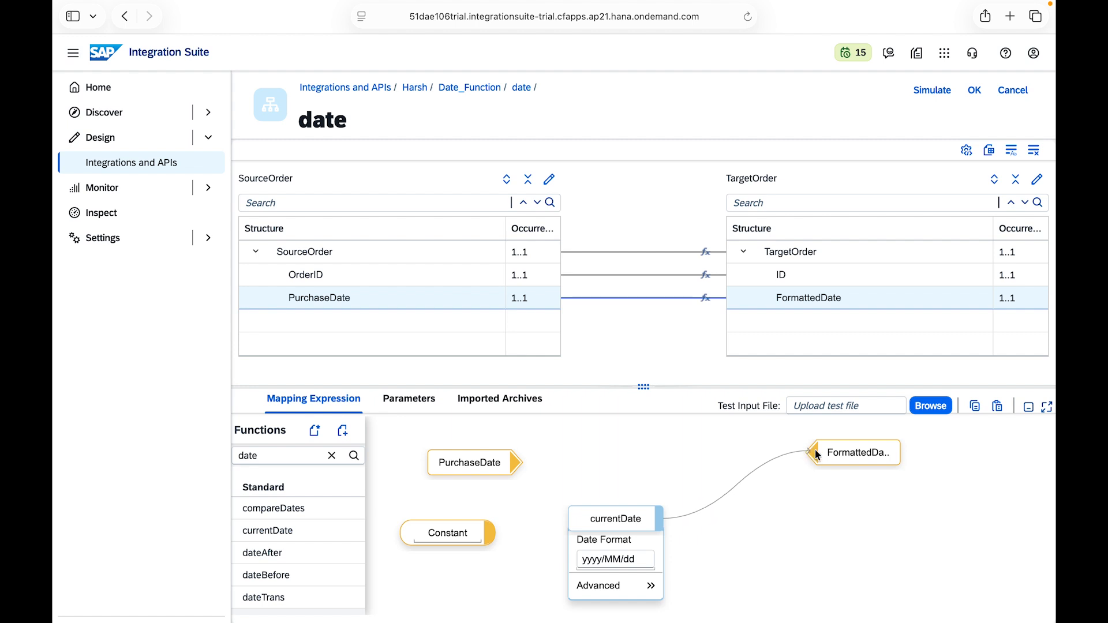
left_click_drag(586, 521, 588, 472)
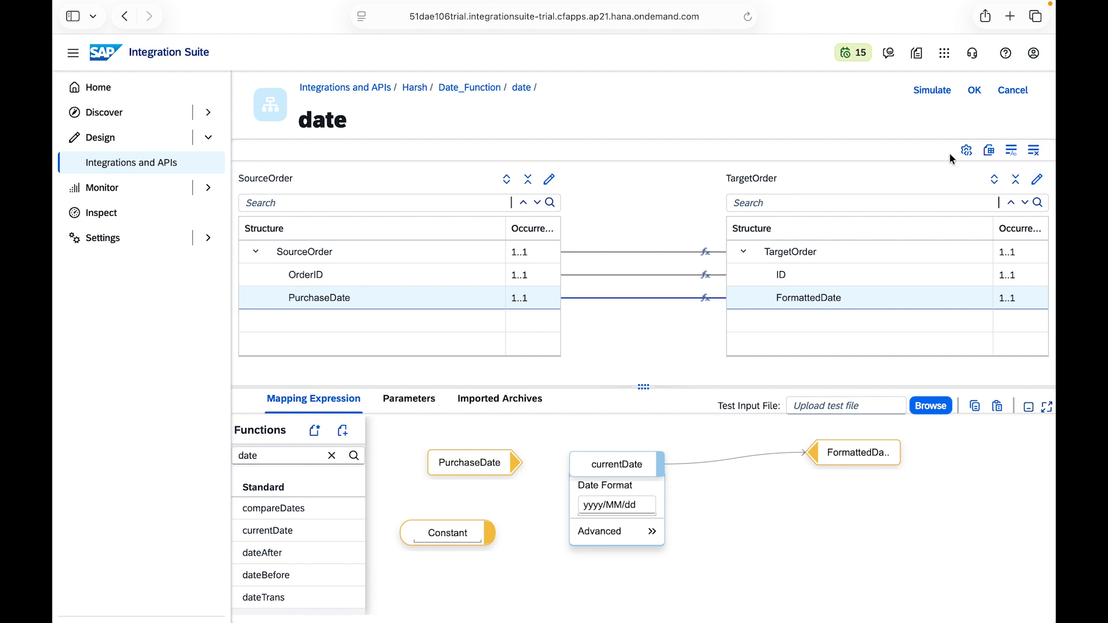
Step: Upload sample.xml from the SAP folder as test input and run the mapping simulation with currentDate
left_click(931, 91)
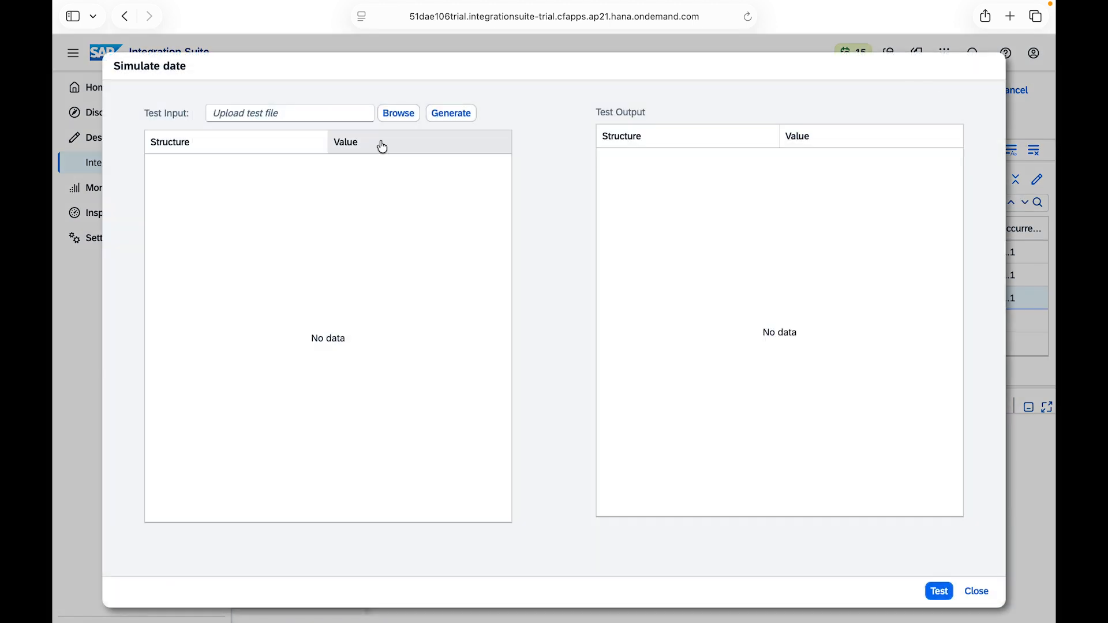
left_click(398, 113)
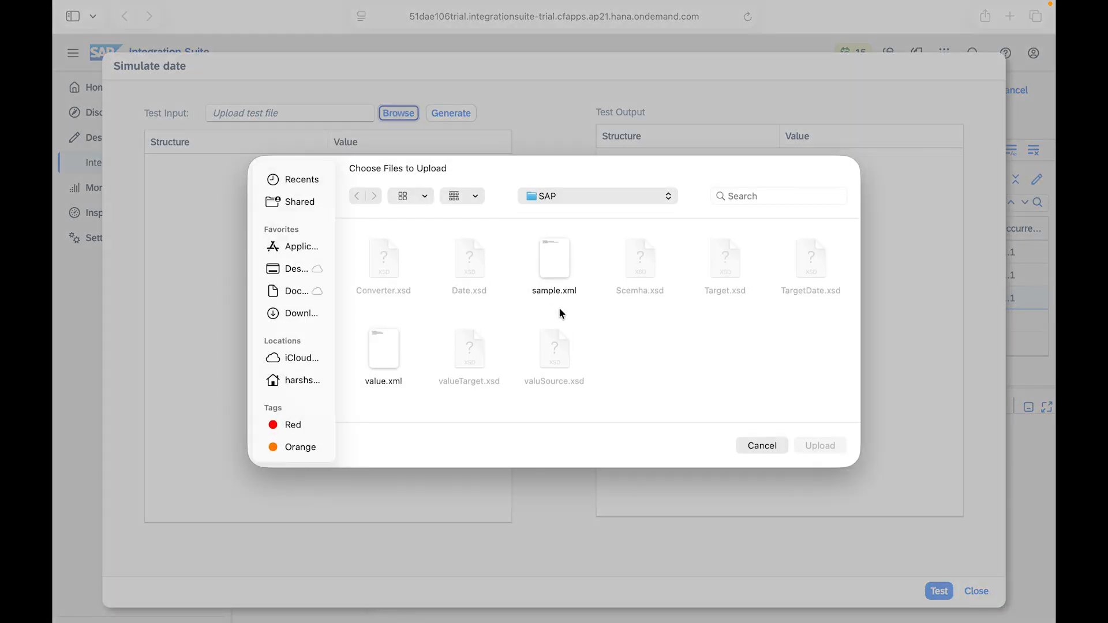
left_click(559, 276)
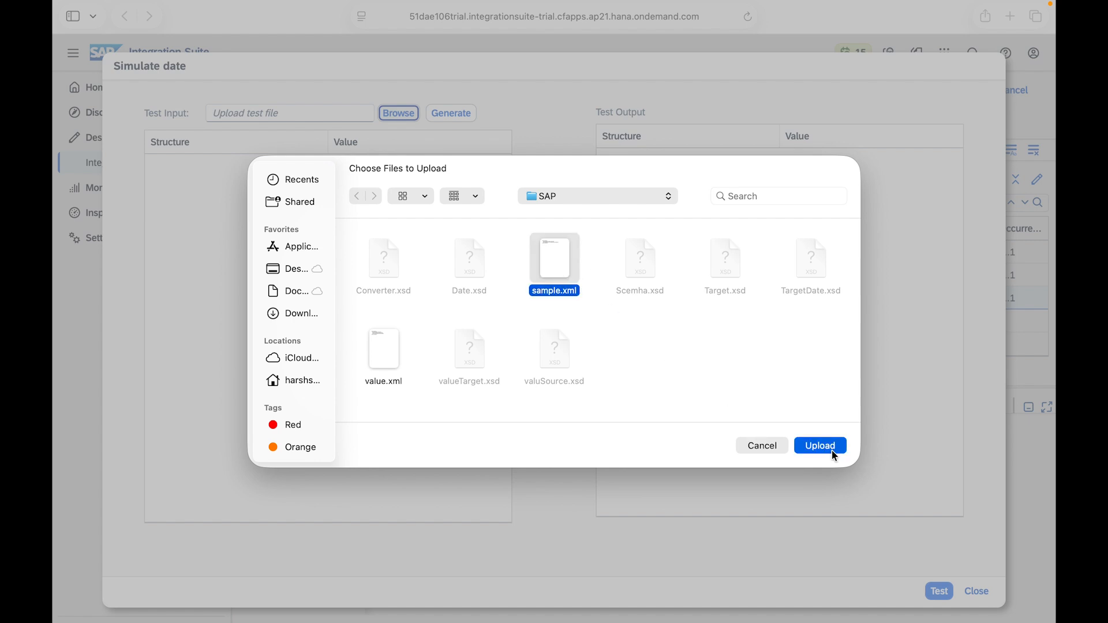
left_click(821, 446)
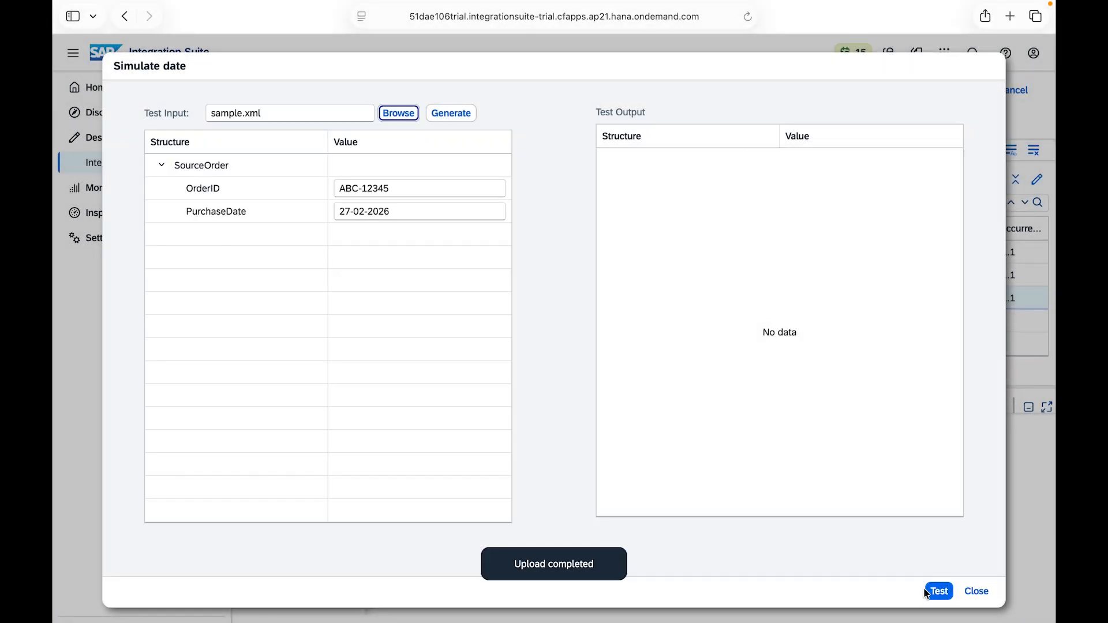
left_click(938, 592)
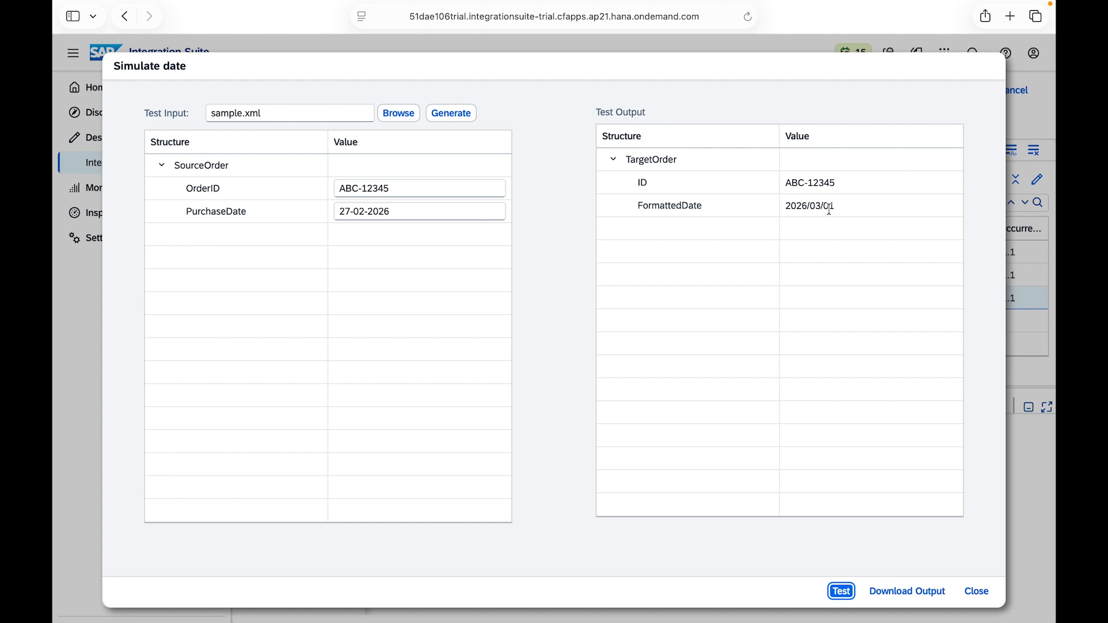
mouse_move(1011, 11)
left_click(977, 590)
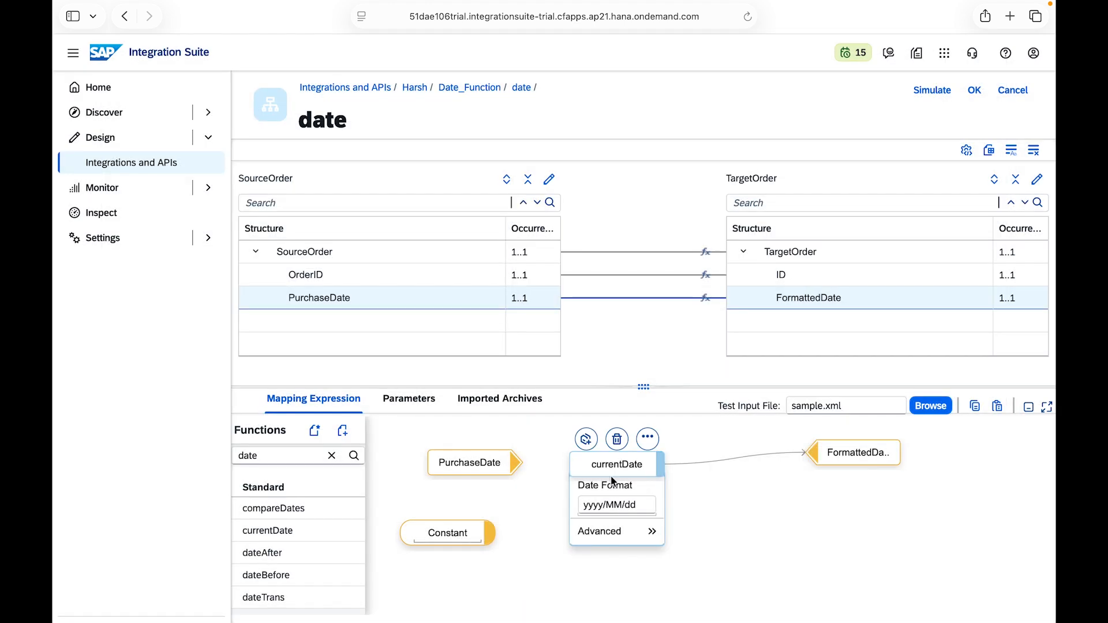
Step: Replace the currentDate function with a dateBefore function, placed between PurchaseDate and FormattedDate
left_click(617, 439)
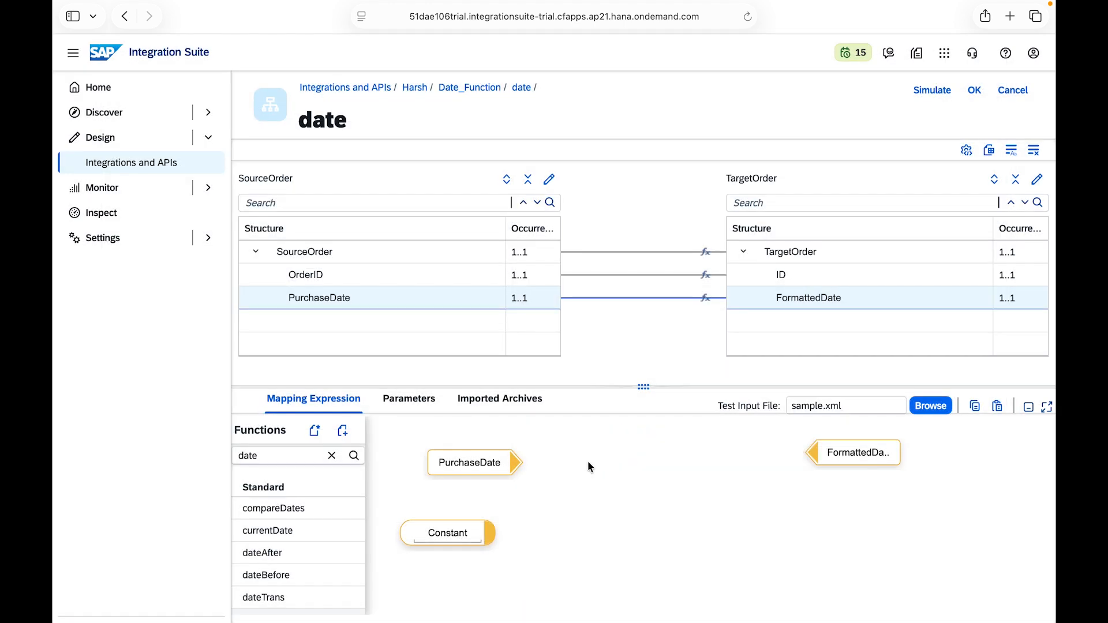
left_click(332, 456)
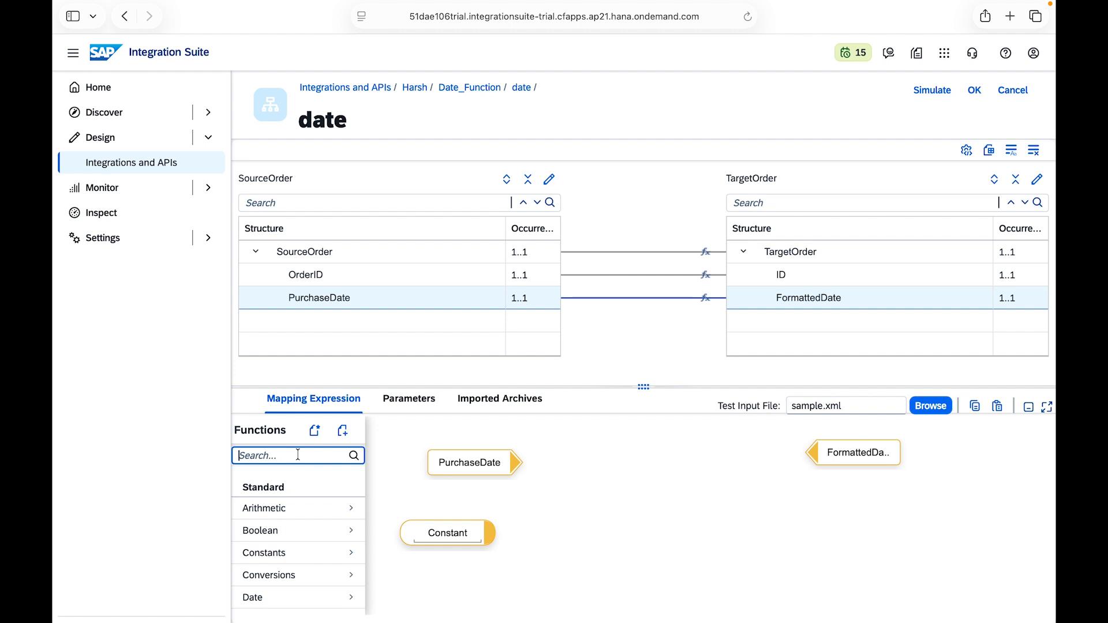
type("d")
key("BackSpace")
type("date")
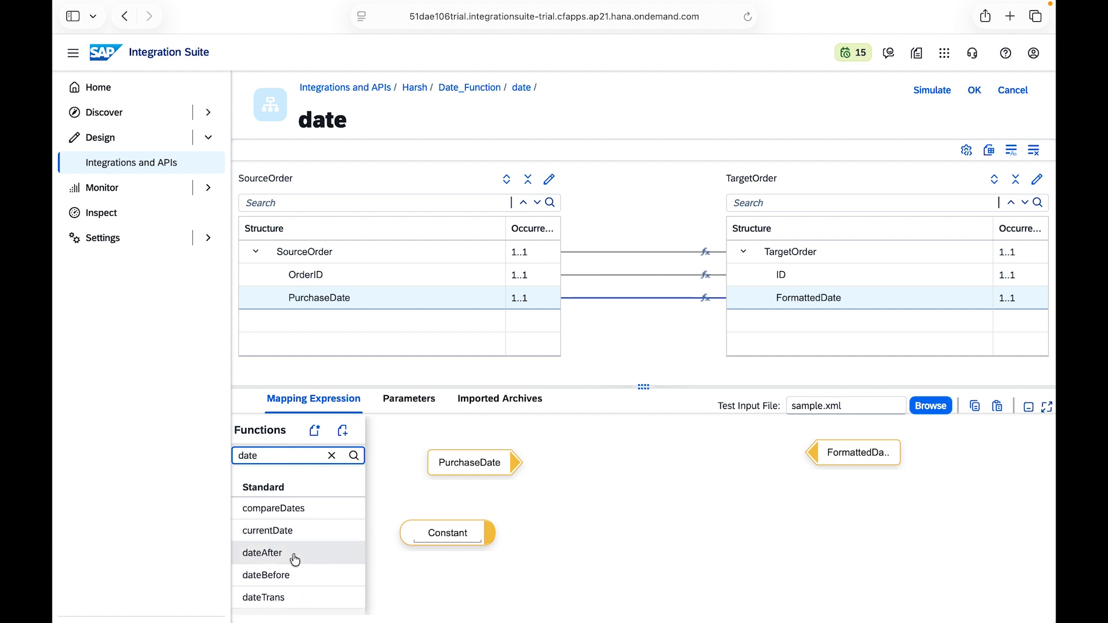
left_click_drag(293, 572, 687, 451)
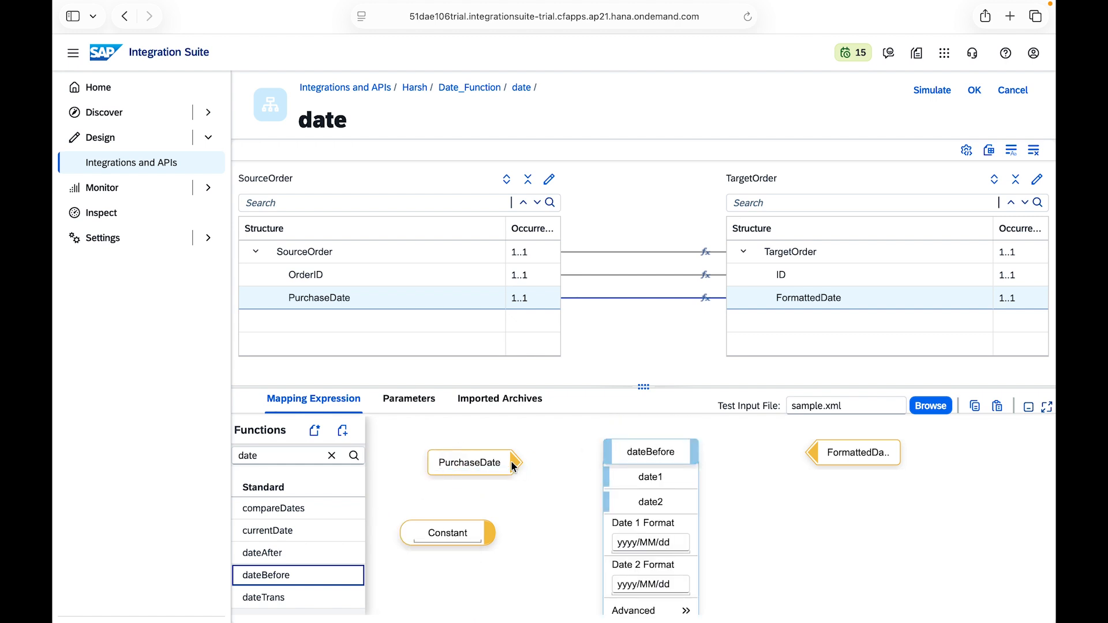
Step: Connect PurchaseDate to date1 and the Constant to date2 of dateBefore, and set the constant's value to 02-03-2026
left_click_drag(511, 462, 613, 478)
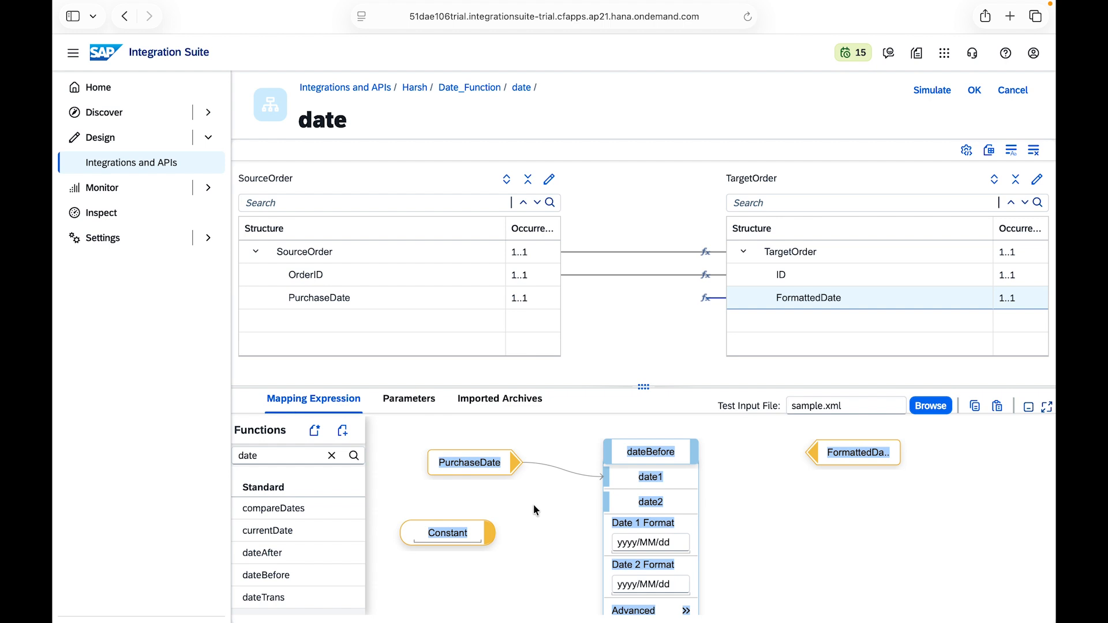
left_click_drag(486, 529, 607, 503)
double_click(448, 532)
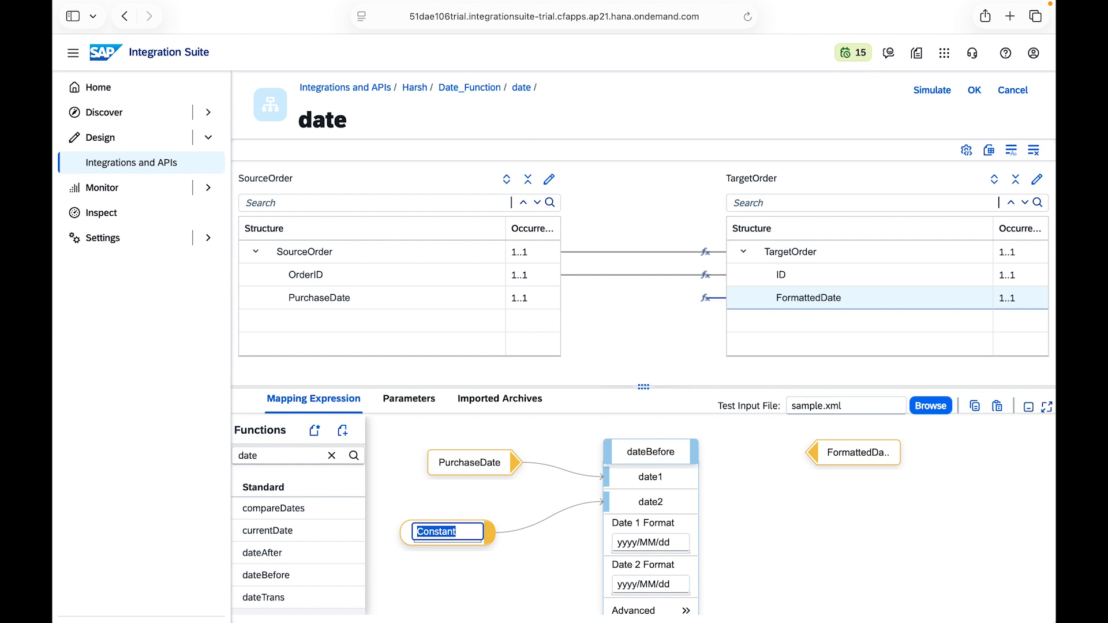
key("BackSpace")
type("02-03-2016")
key("BackSpace")
key("BackSpace")
type("26")
key("Return")
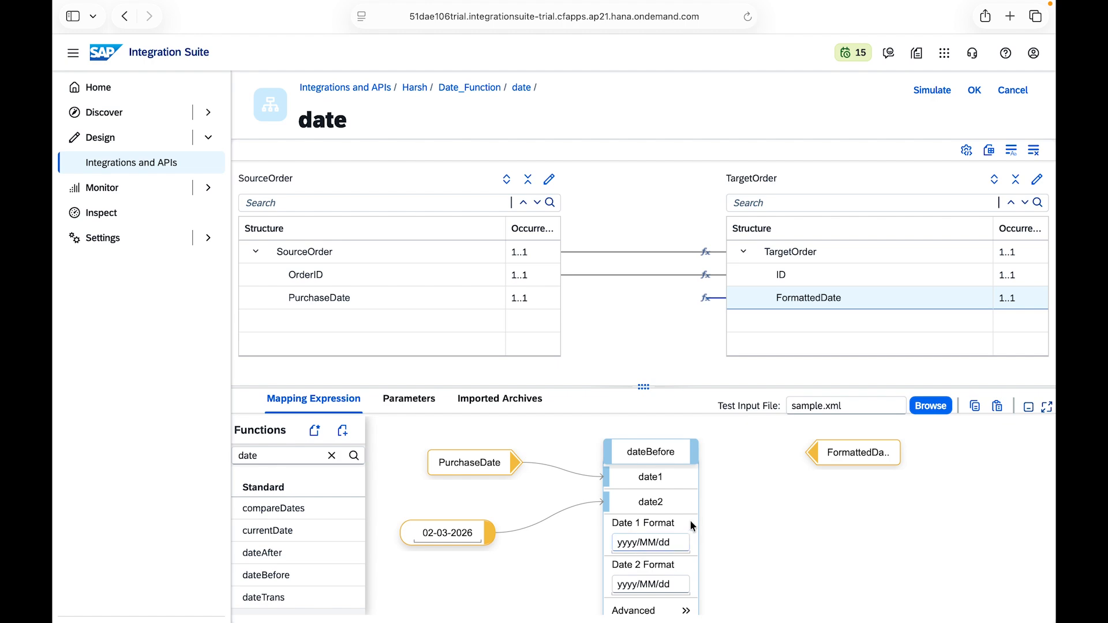
Step: Check the date format in the XML payload note and set dateBefore's Date 1 Format to dd-MM-yyyy
key("ctrl+Left")
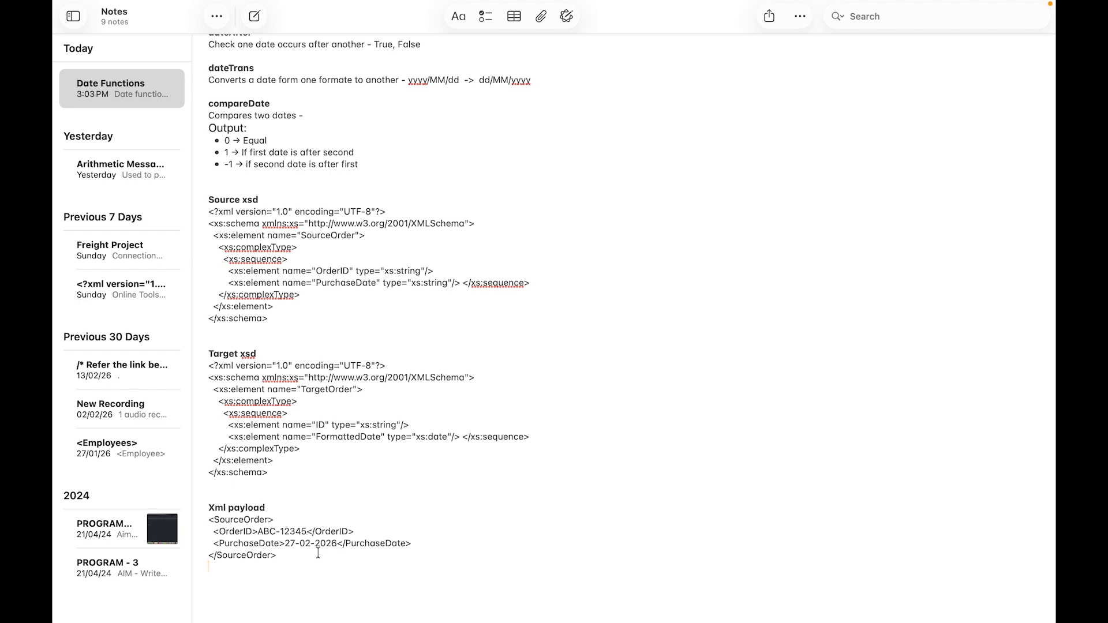
key("ctrl+Right")
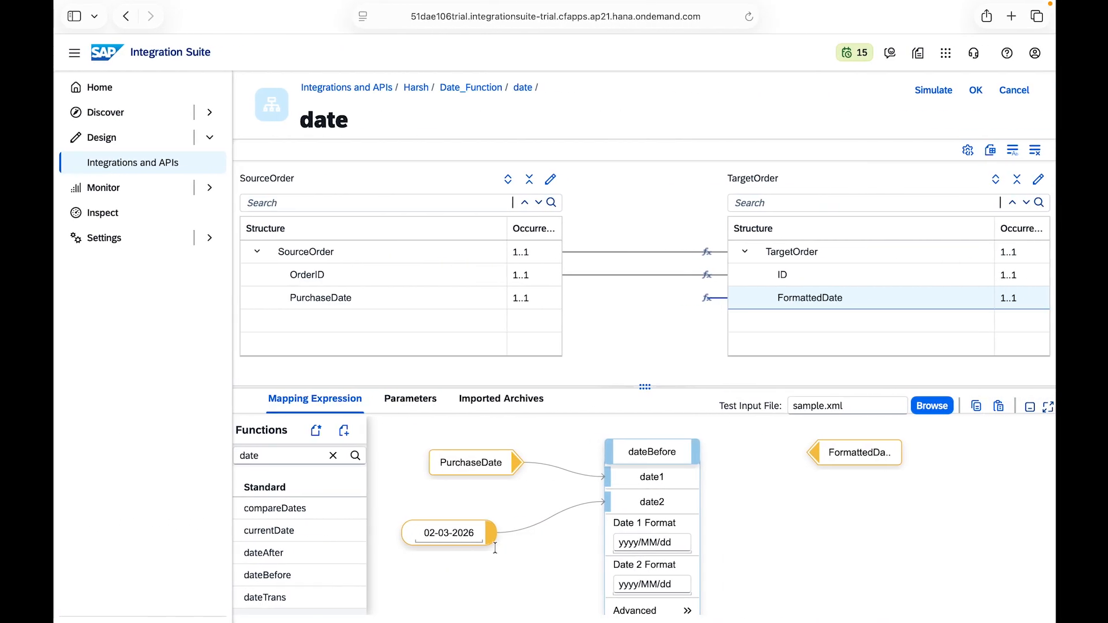
scroll(621, 550, "down", 1)
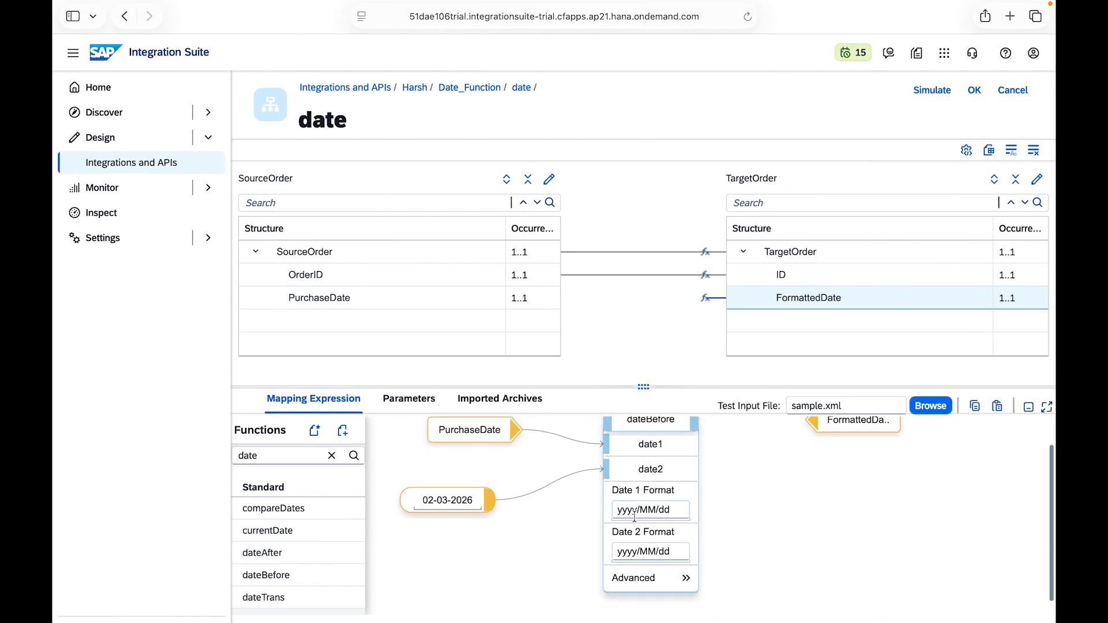
left_click_drag(672, 509, 603, 509)
key("BackSpace")
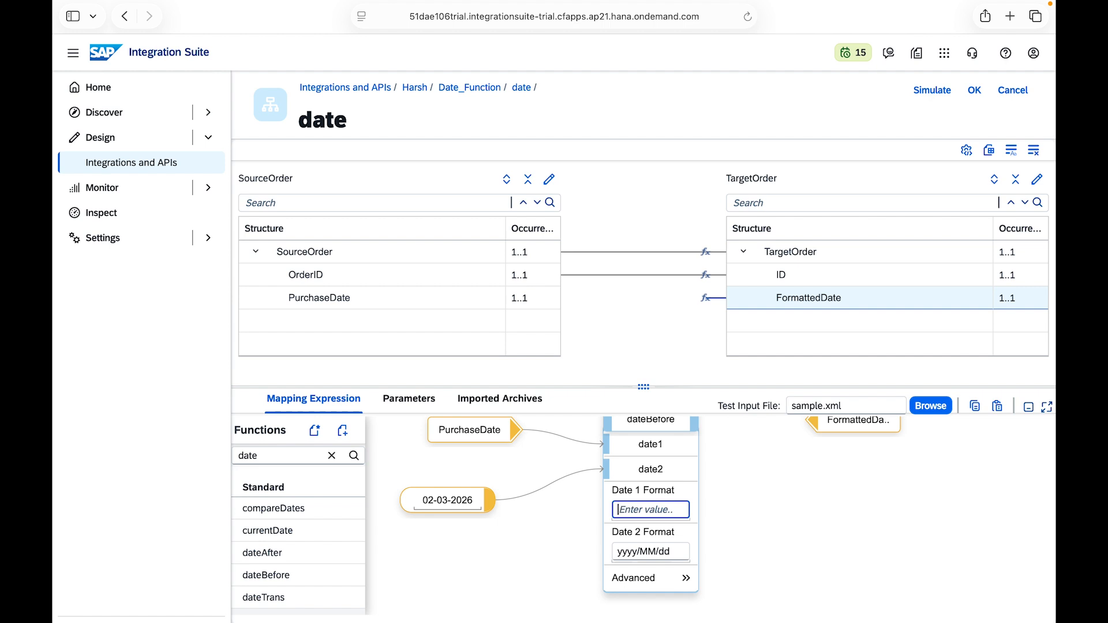
type("dd-MM-yyyy")
Step: Copy the dd-MM-yyyy pattern into dateBefore's Date 2 Format
triple_click(674, 505)
key("ctrl+c")
left_click(675, 551)
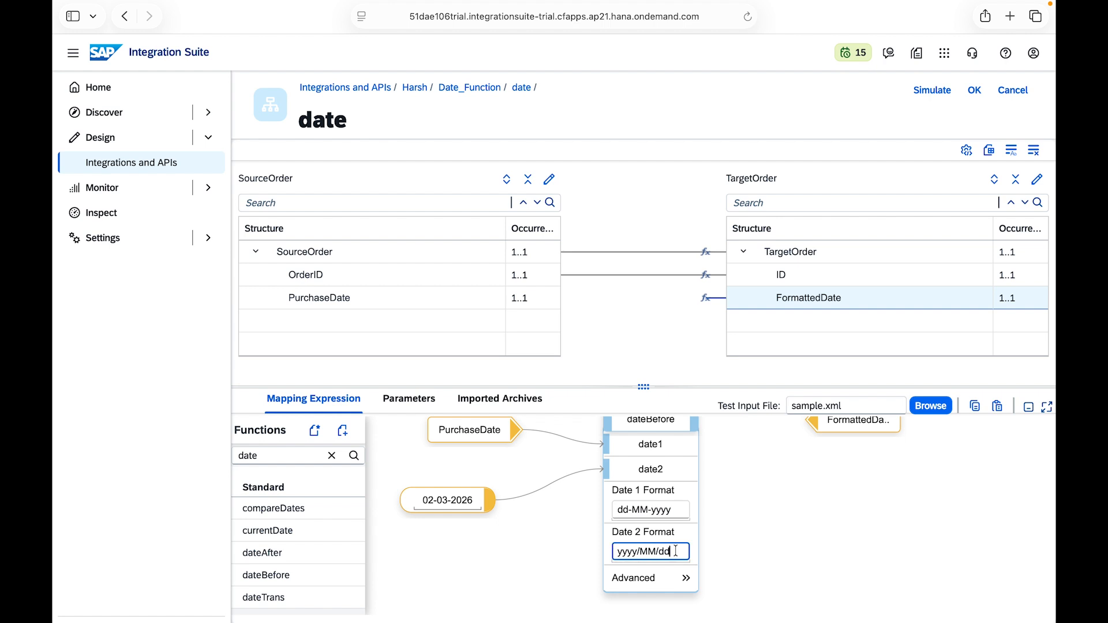
triple_click(676, 551)
key("BackSpace")
key("ctrl+v")
left_click(820, 524)
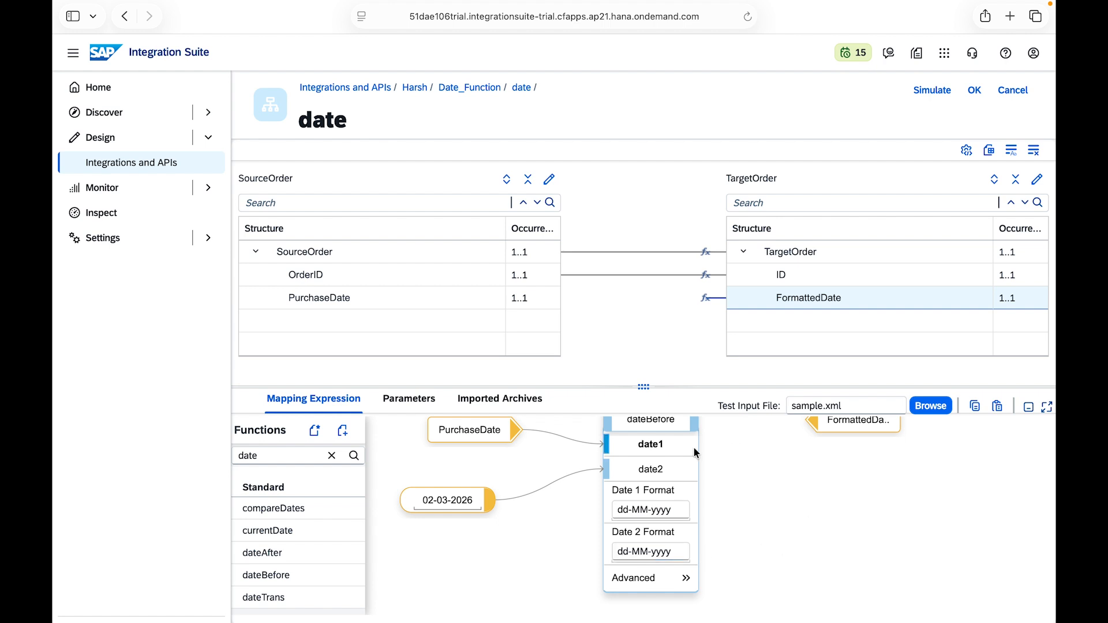
Step: Connect dateBefore to FormattedDate and run the mapping simulation with sample.xml
left_click_drag(692, 424, 819, 420)
left_click(932, 90)
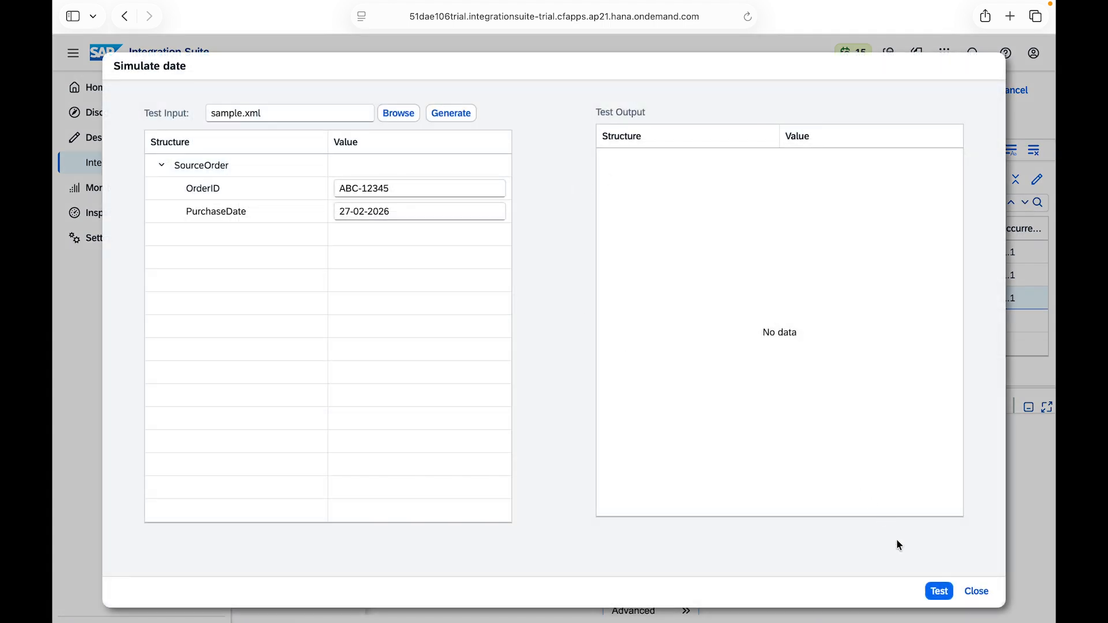
left_click(939, 591)
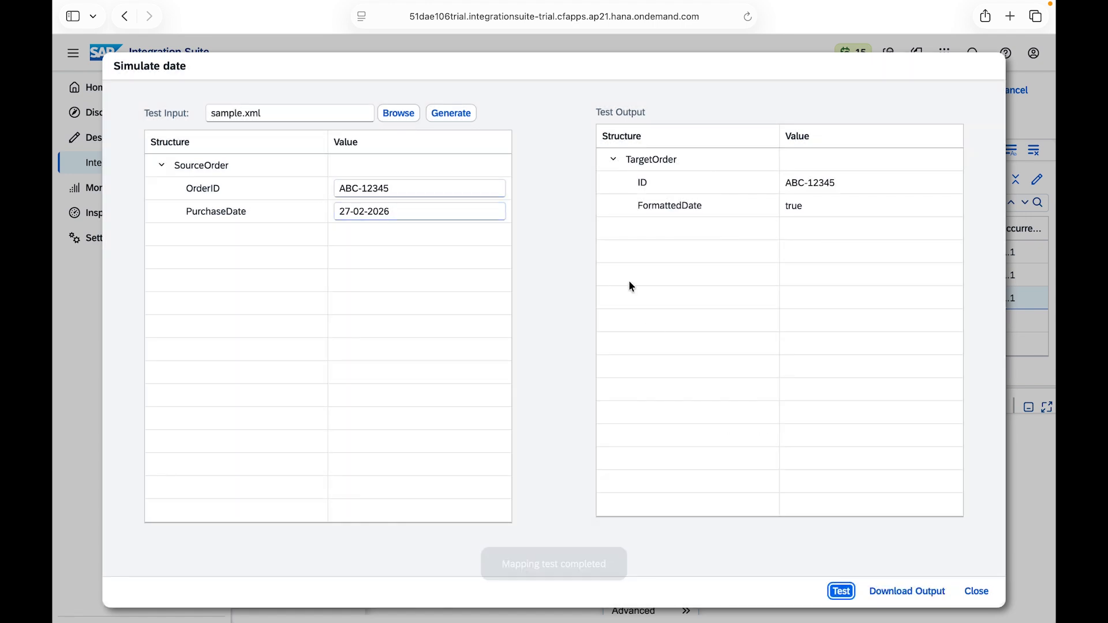
left_click(981, 592)
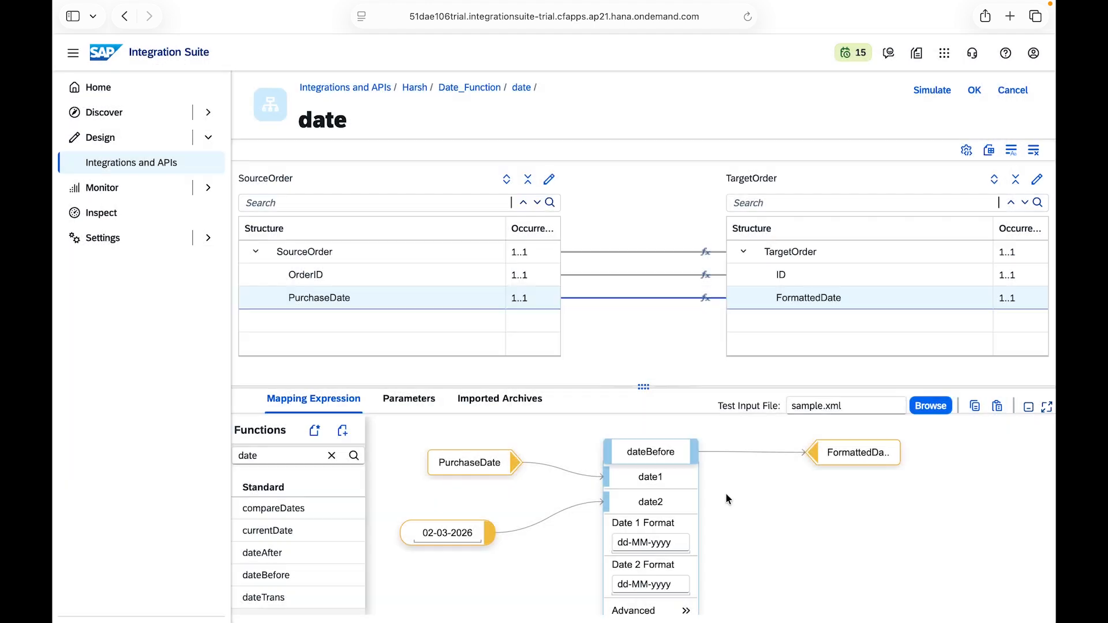
Step: Test the dateBefore mapping in the simulation with sample.xml's PurchaseDate of 27-02-2026
left_click(686, 455)
left_click(495, 472)
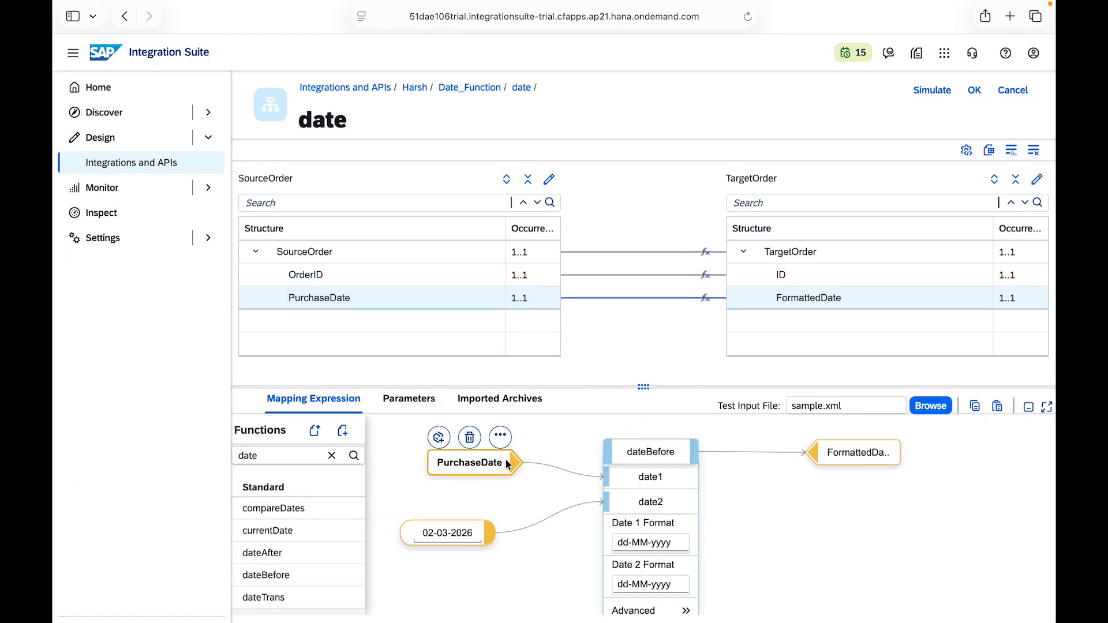
left_click(931, 91)
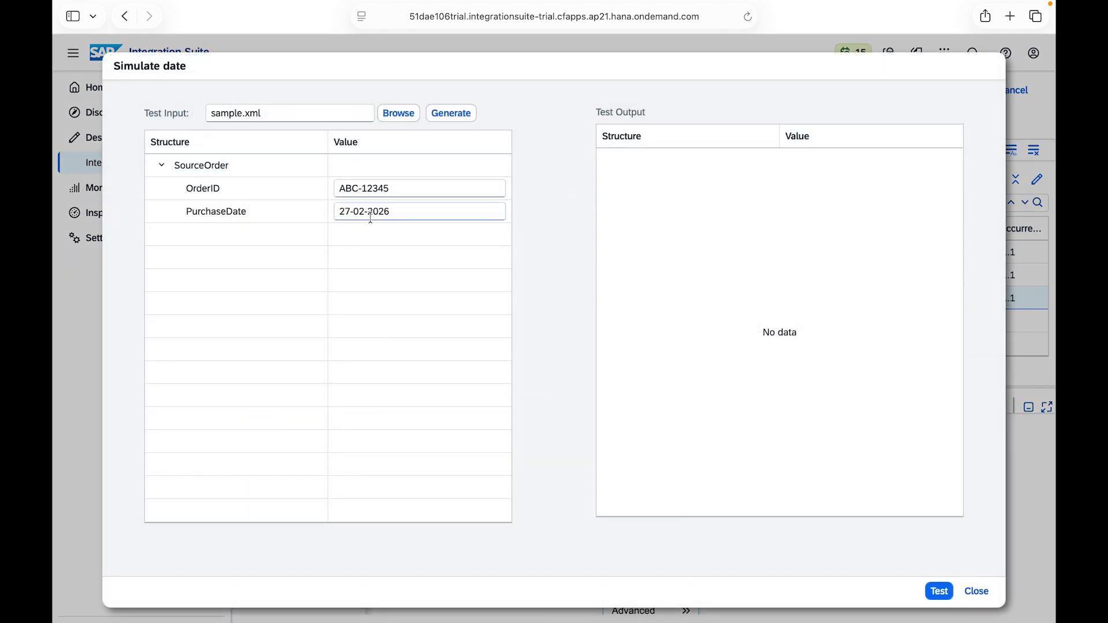
left_click(978, 592)
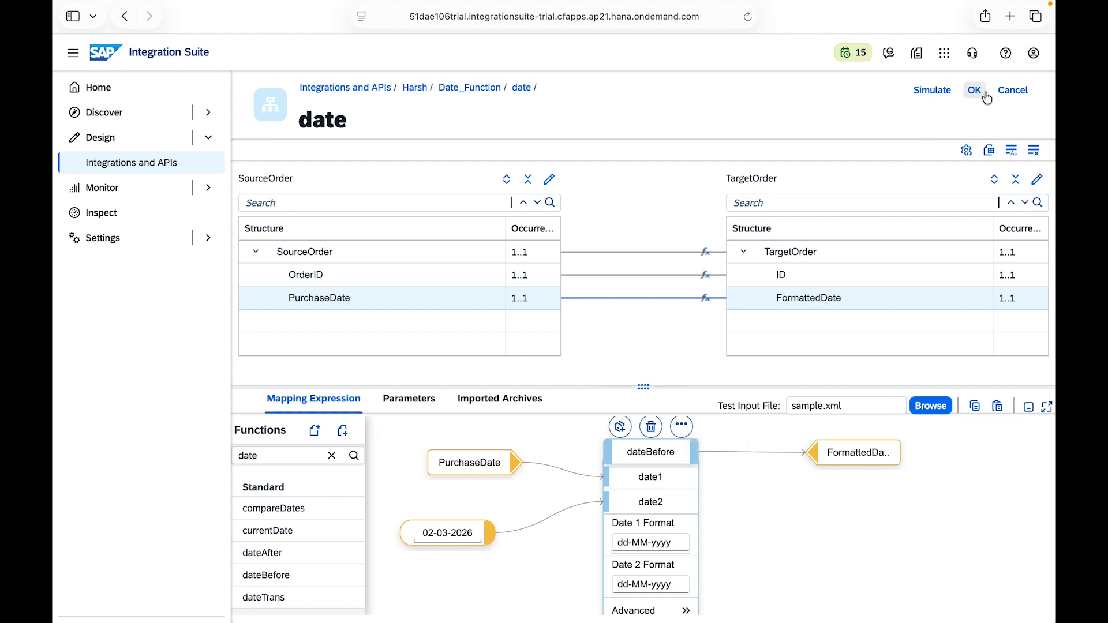
left_click(940, 96)
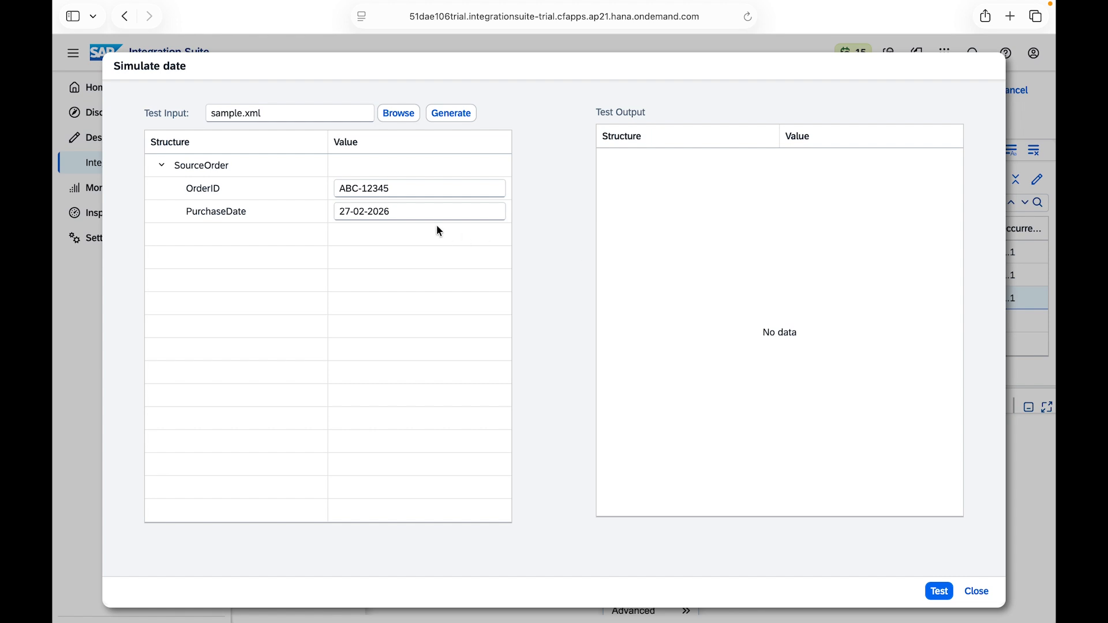
left_click(938, 591)
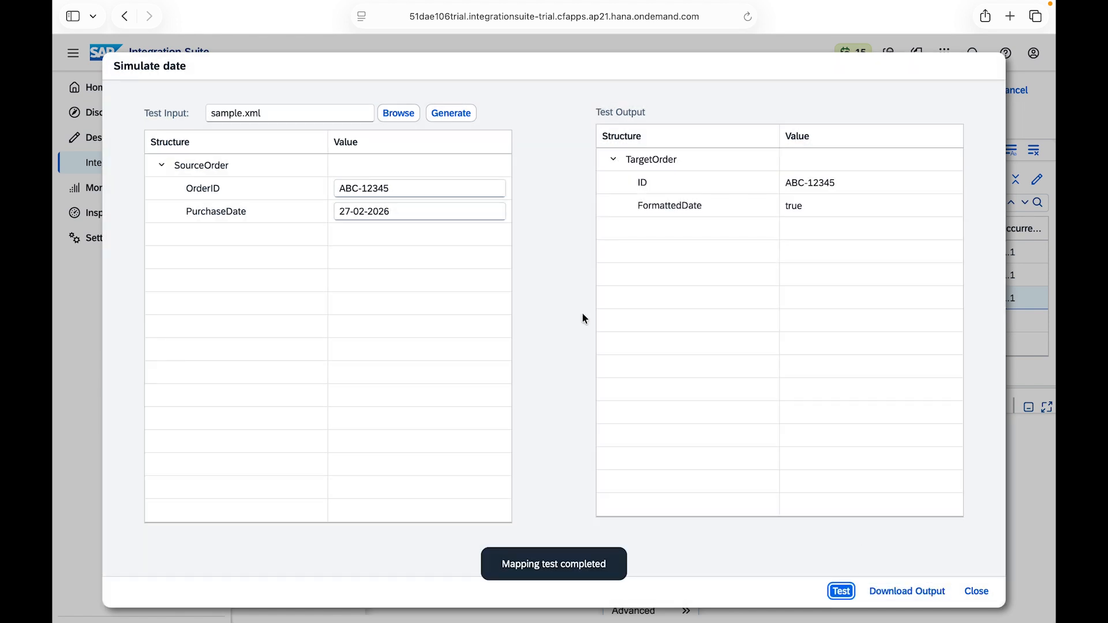
Step: Set the simulation's PurchaseDate to 27-04-2026, rerun the dateBefore test and close the simulation
left_click(365, 211)
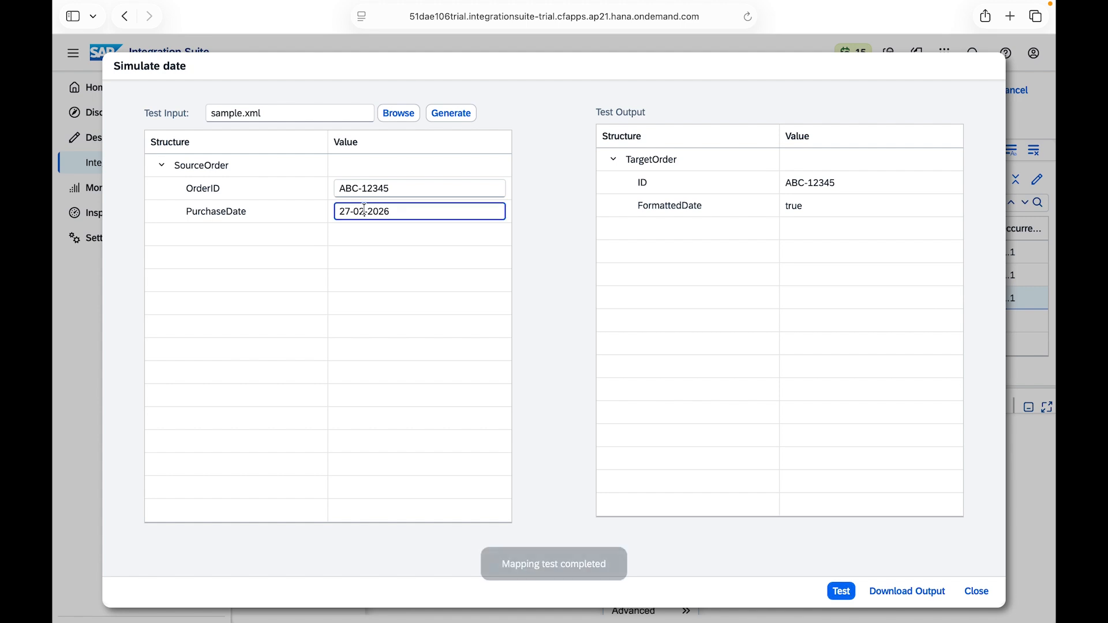
key("BackSpace")
type("4")
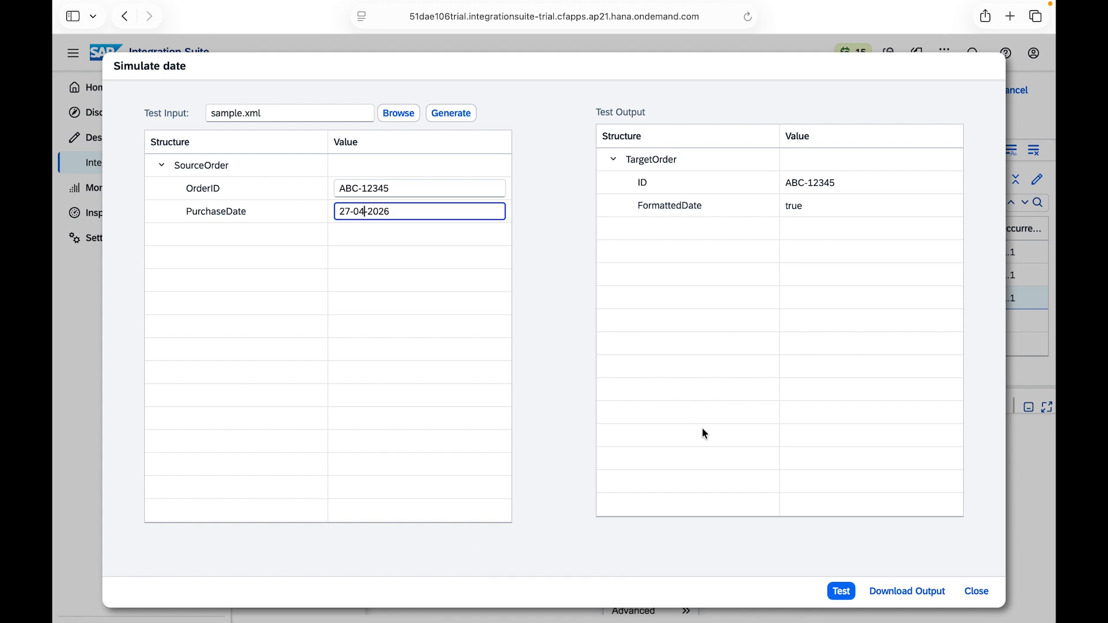
left_click(841, 592)
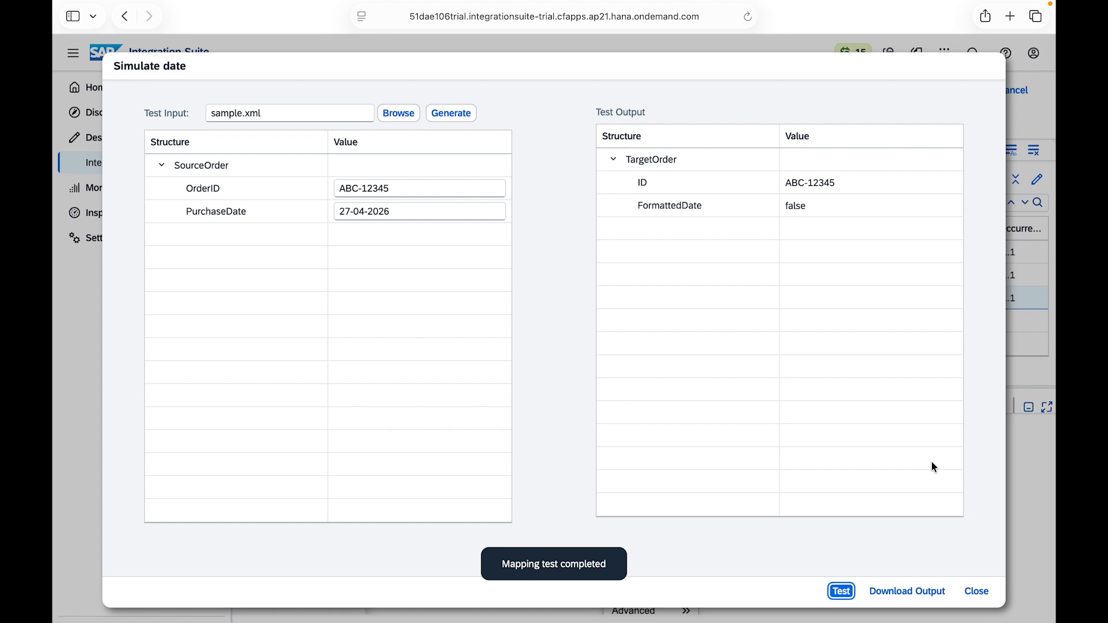
left_click(976, 591)
Step: Replace dateBefore with the dateAfter function, connecting PurchaseDate to date1 and the 02-03-2026 constant to date2
left_click(650, 447)
left_click(650, 439)
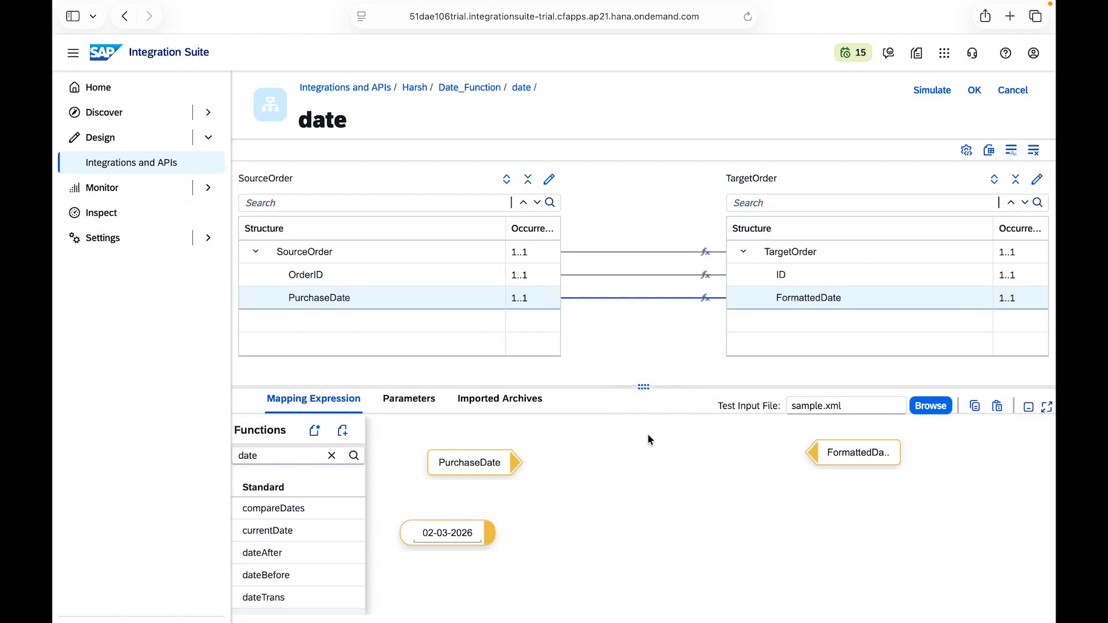
left_click(275, 555)
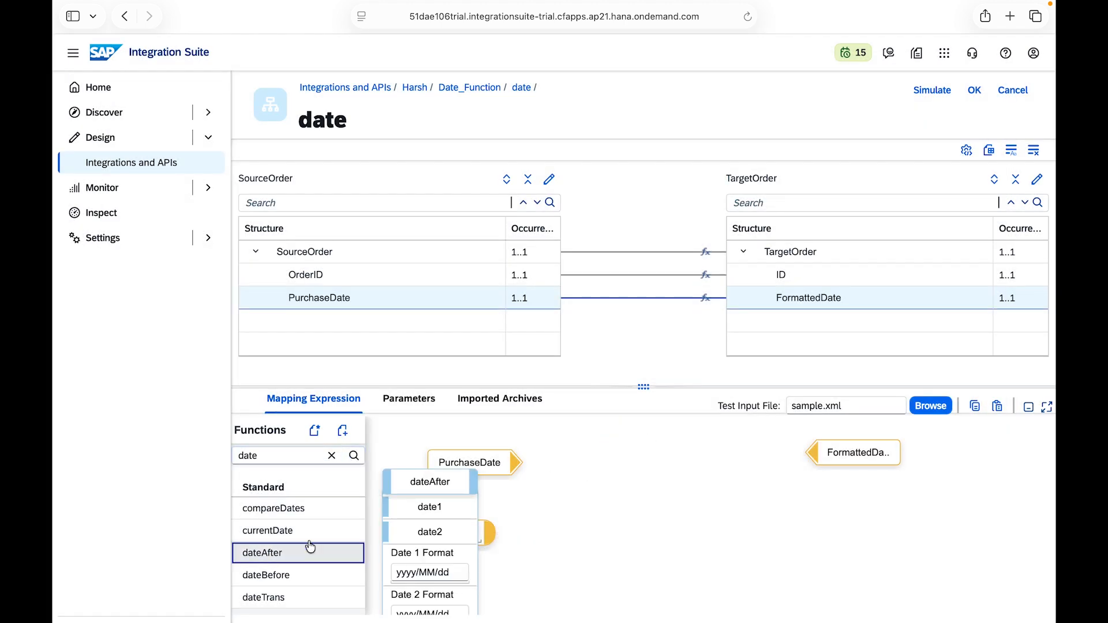
left_click_drag(452, 477, 680, 457)
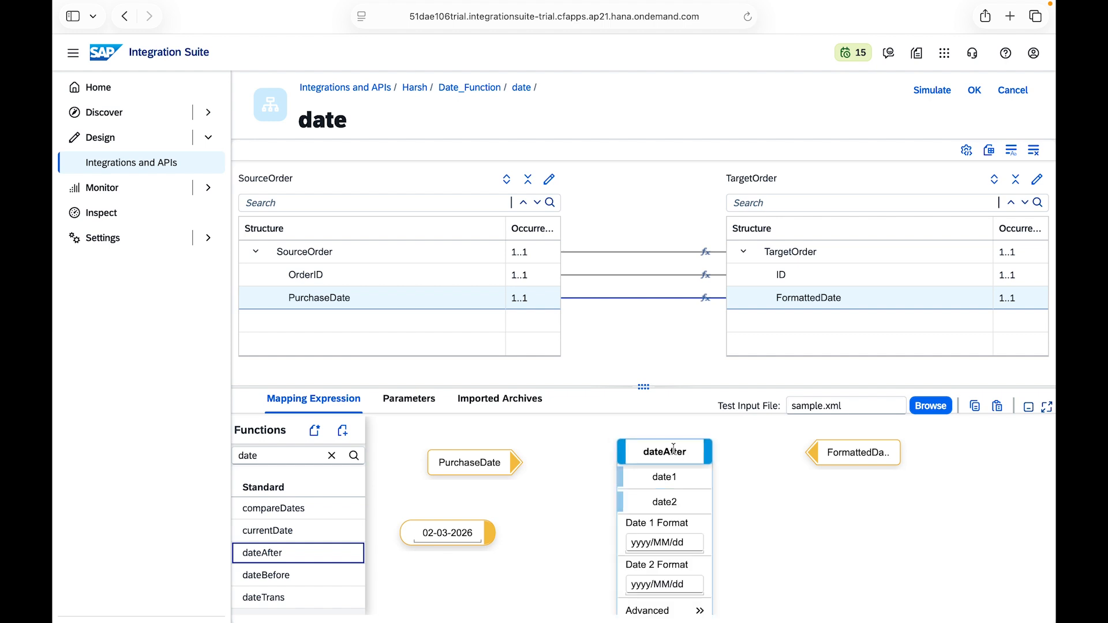
left_click_drag(514, 460, 625, 476)
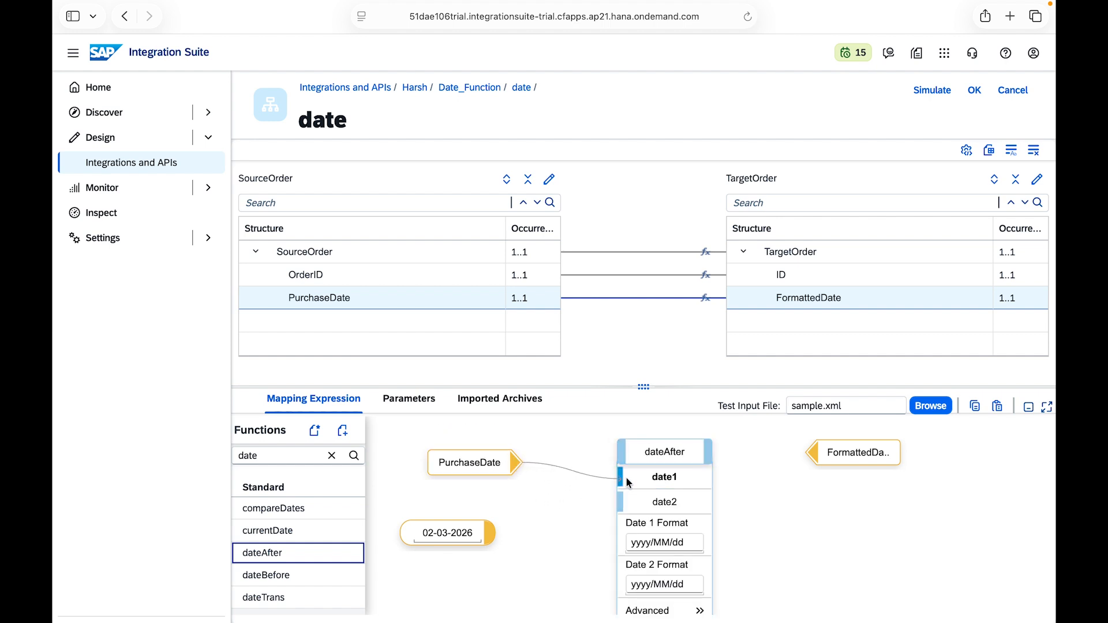
left_click_drag(490, 532, 623, 502)
Step: Set dateAfter's Date 1 Format and Date 2 Format to dd-MM-yyyy
left_click_drag(690, 542, 604, 542)
key("super+v")
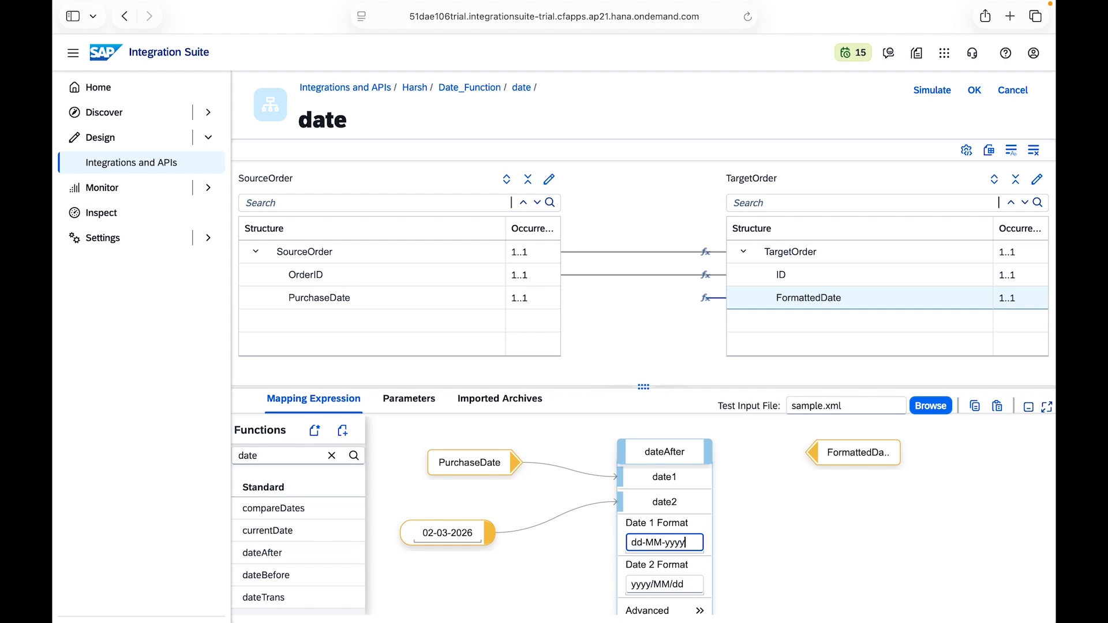
triple_click(685, 585)
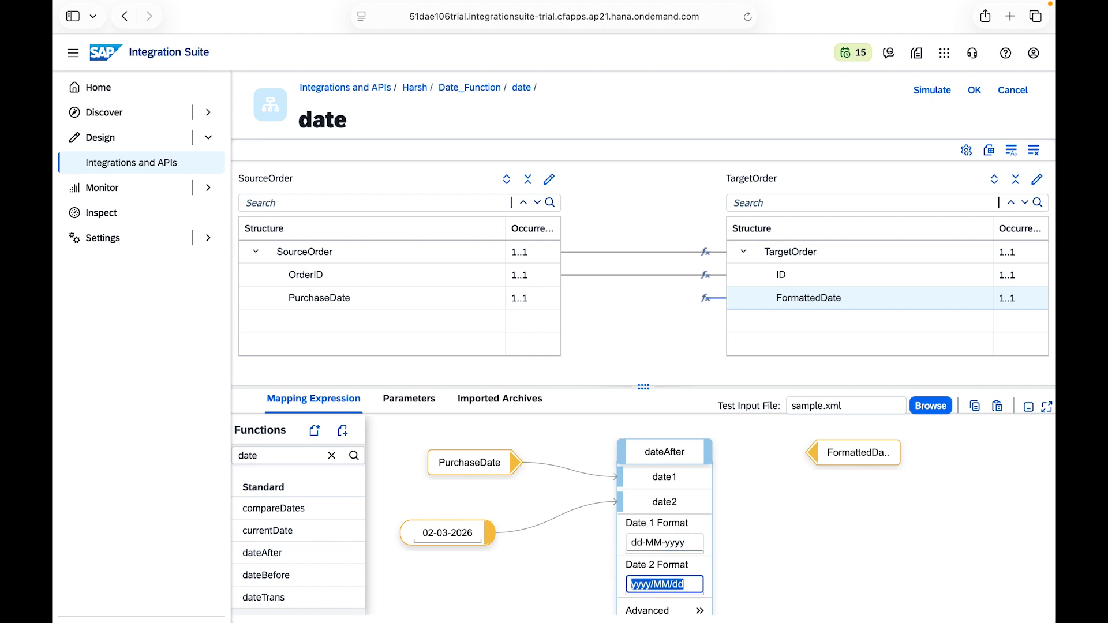
key("BackSpace")
key("super+v")
left_click(724, 470)
Step: Connect dateAfter to FormattedDate and test the mapping in the simulation with sample.xml
mouse_move(701, 441)
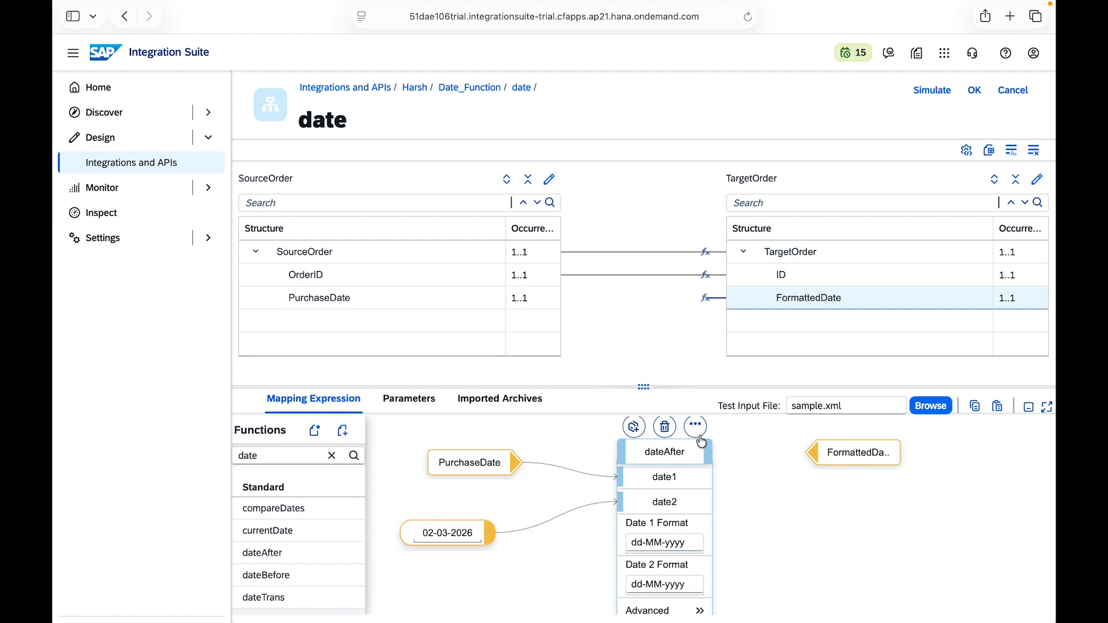
left_click_drag(706, 459, 815, 448)
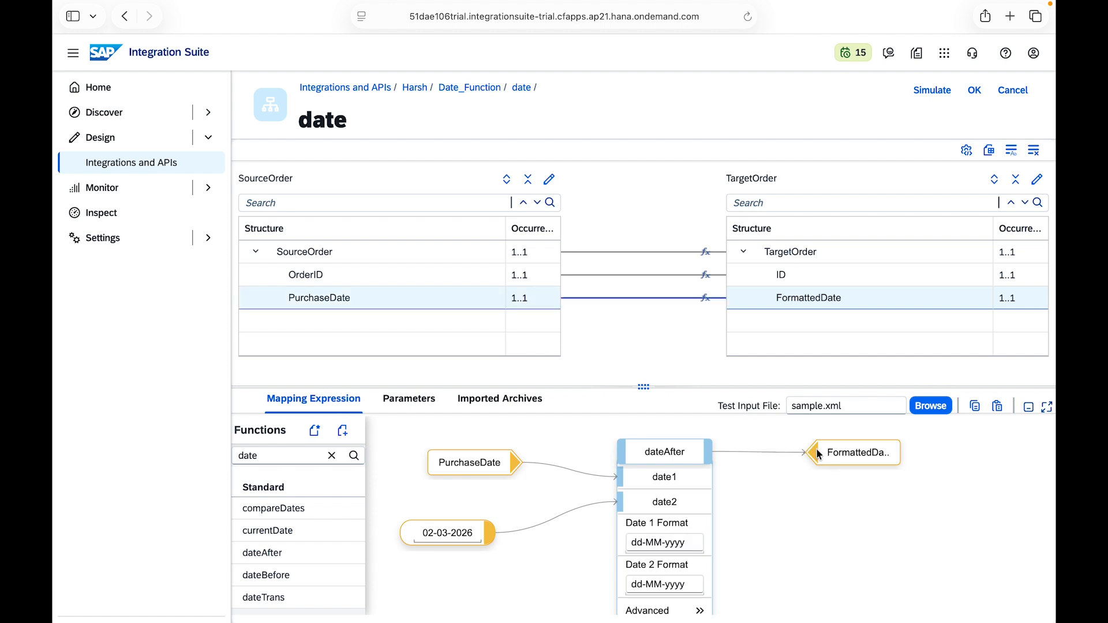
left_click(927, 90)
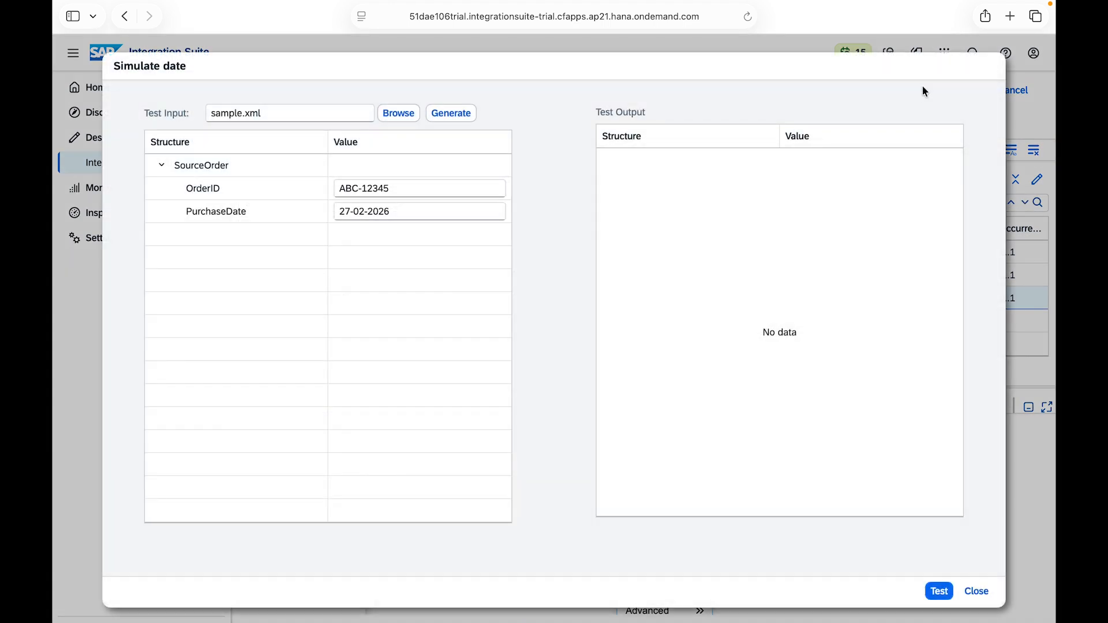
left_click(939, 592)
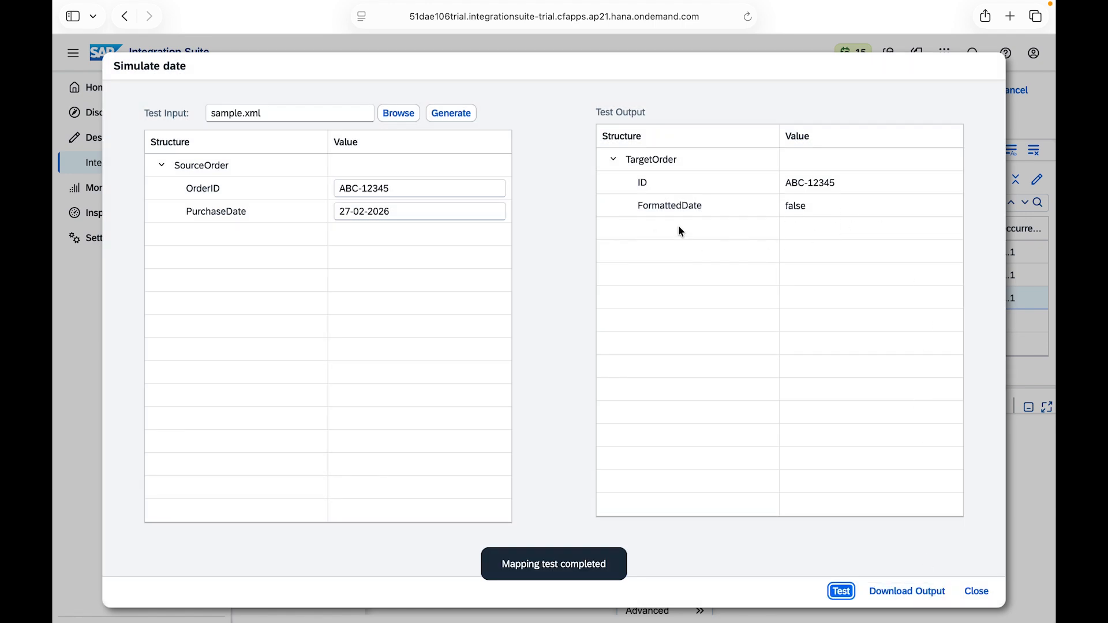
left_click(981, 588)
left_click(509, 471)
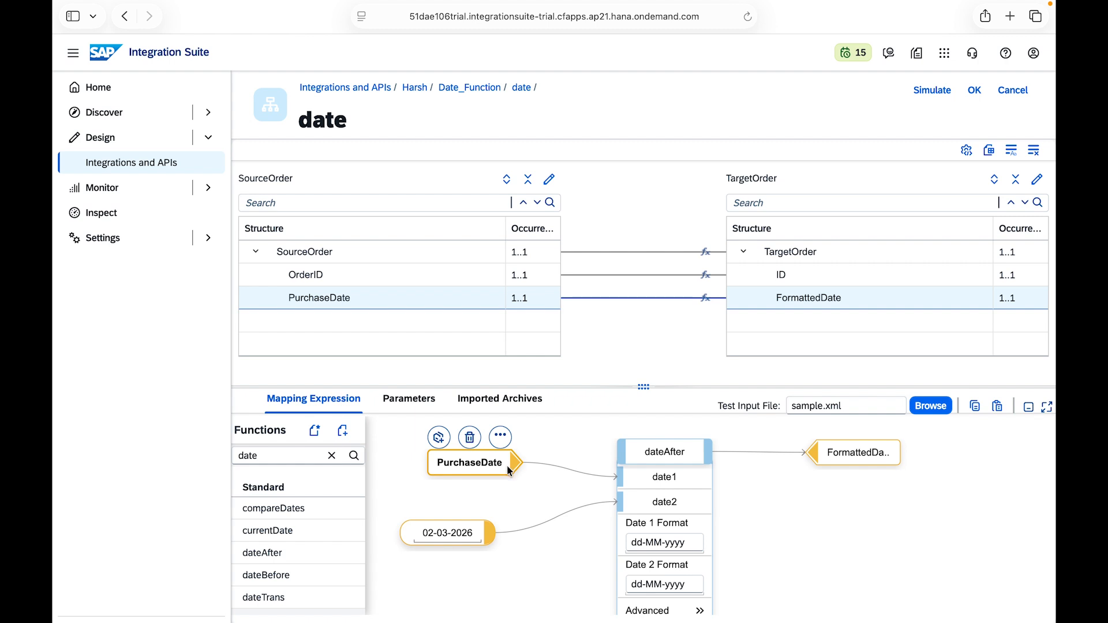
left_click(434, 530)
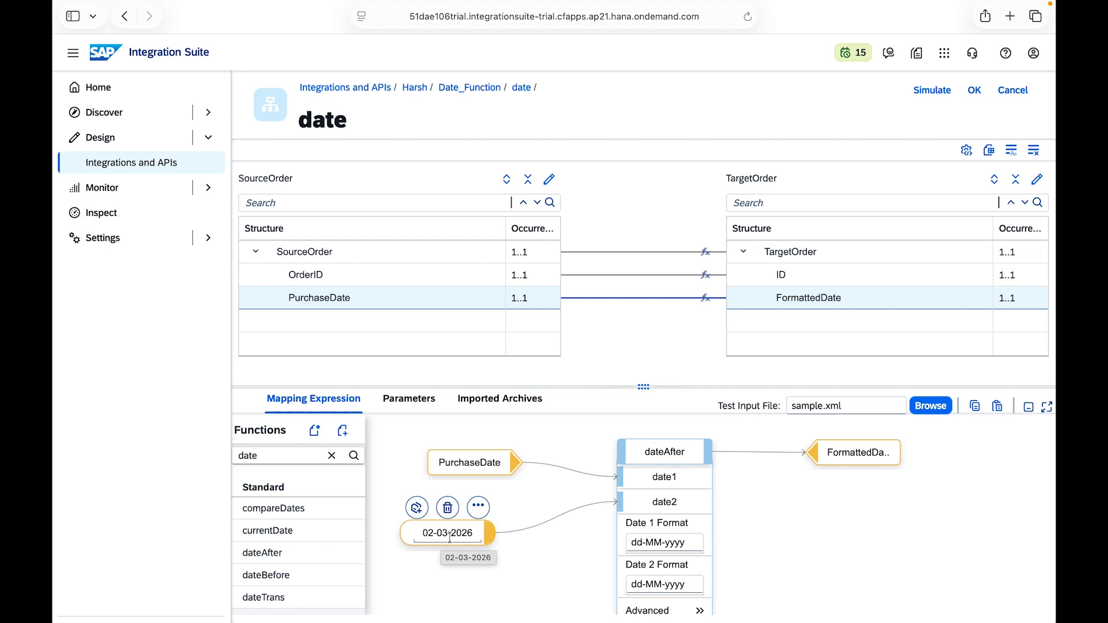
left_click(490, 463)
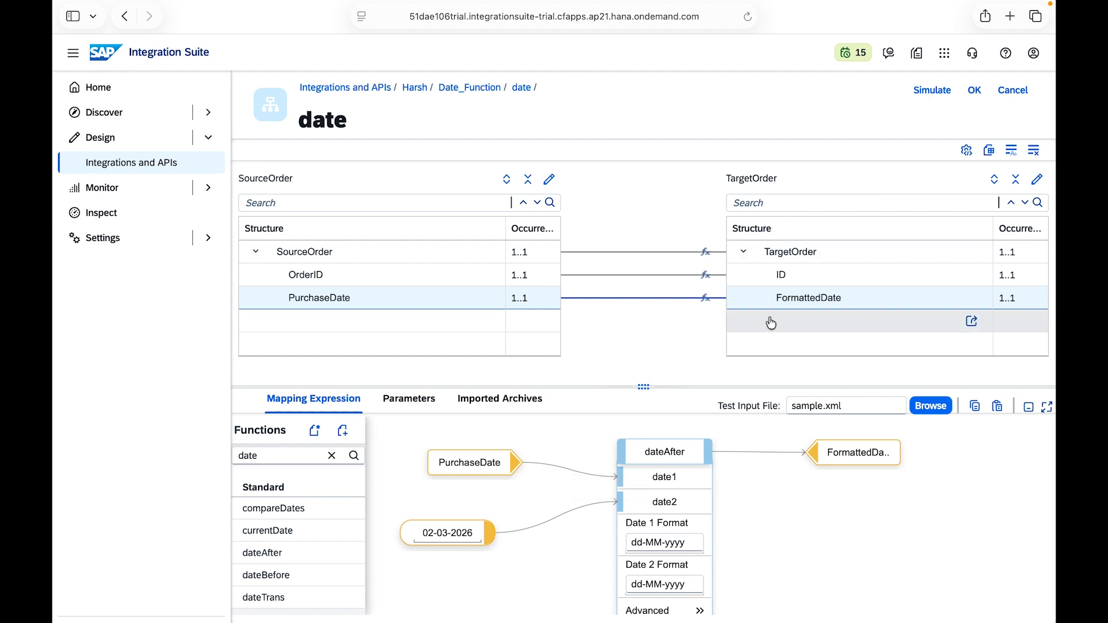
Step: Delete dateAfter and place a dateTrans function between PurchaseDate and FormattedDate
left_click(664, 451)
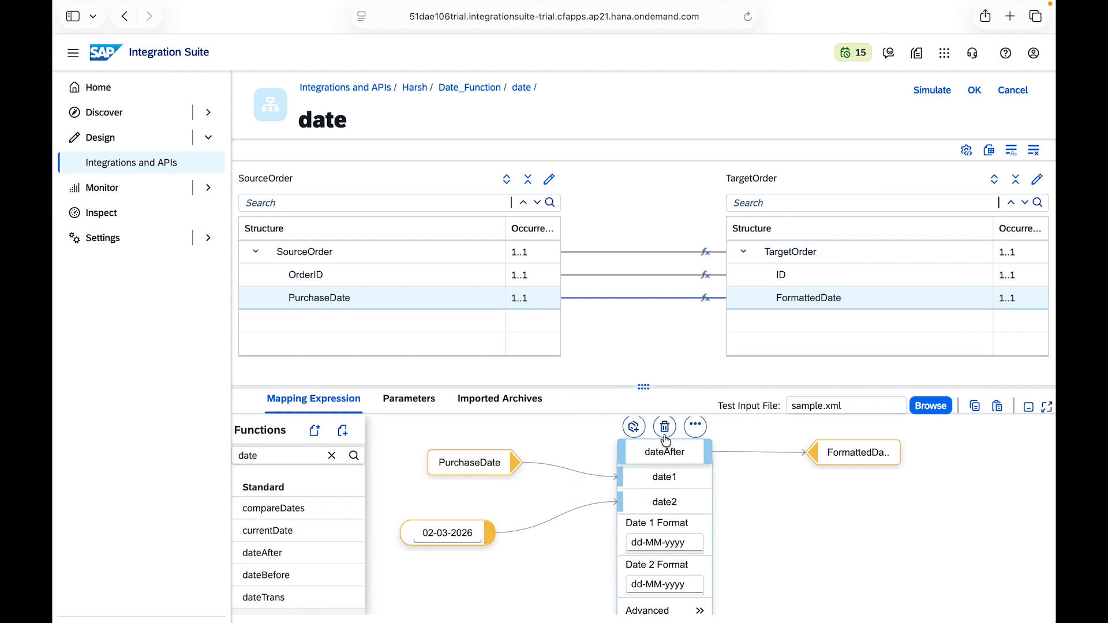
left_click(664, 428)
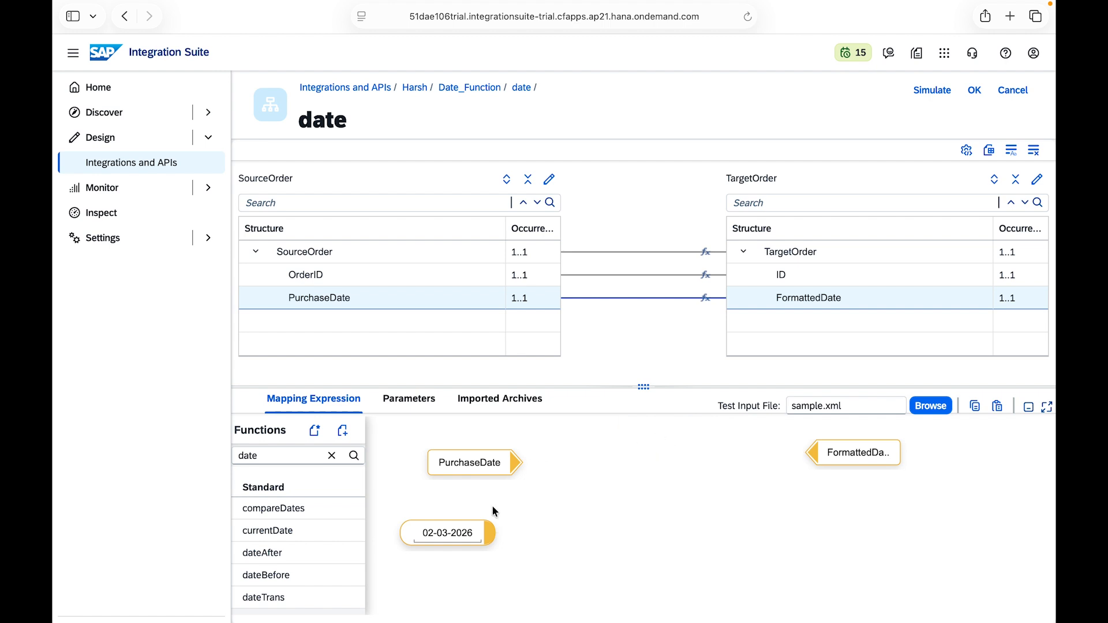
left_click(306, 596)
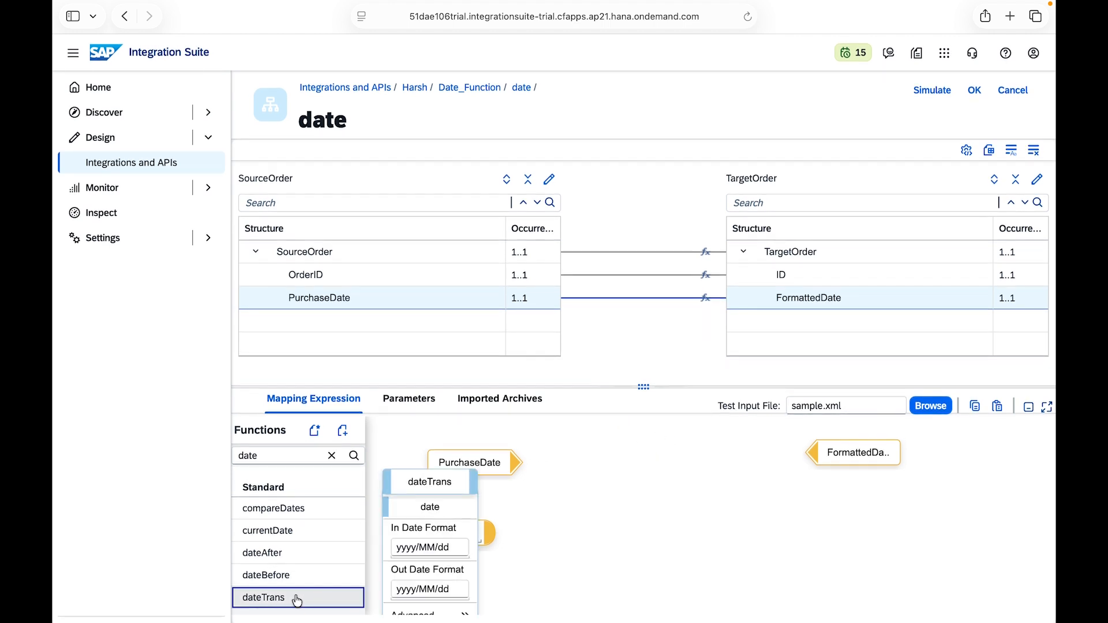
left_click_drag(457, 480, 661, 456)
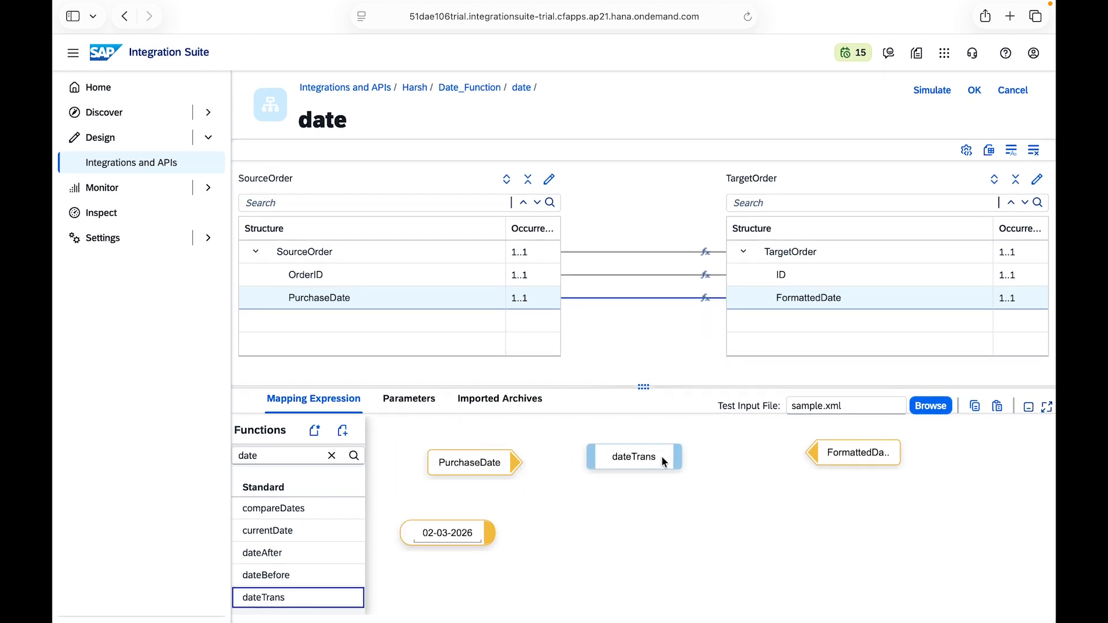
left_click(662, 456)
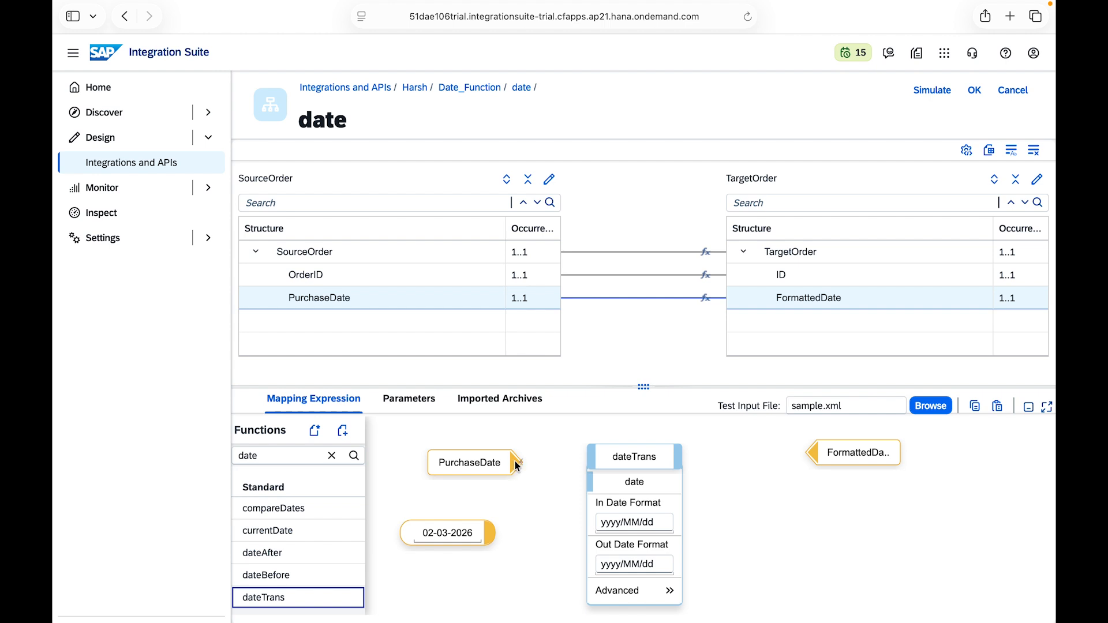
Step: Connect PurchaseDate through dateTrans to FormattedDate and set the In Date Format to dd-MM-yyyy
left_click_drag(575, 488, 600, 476)
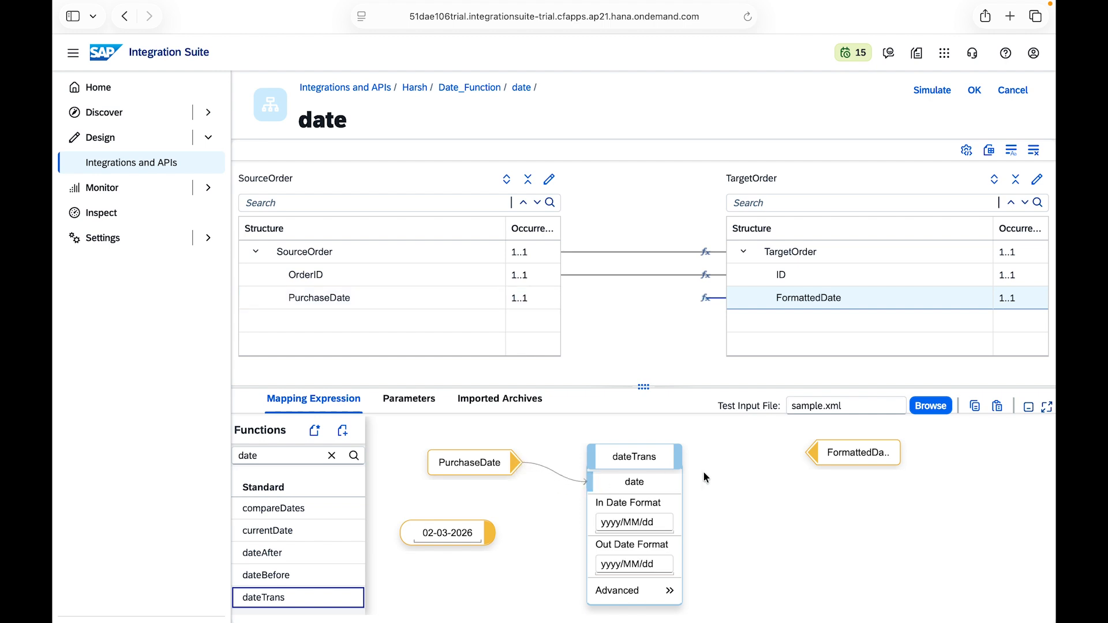
left_click_drag(676, 456, 811, 452)
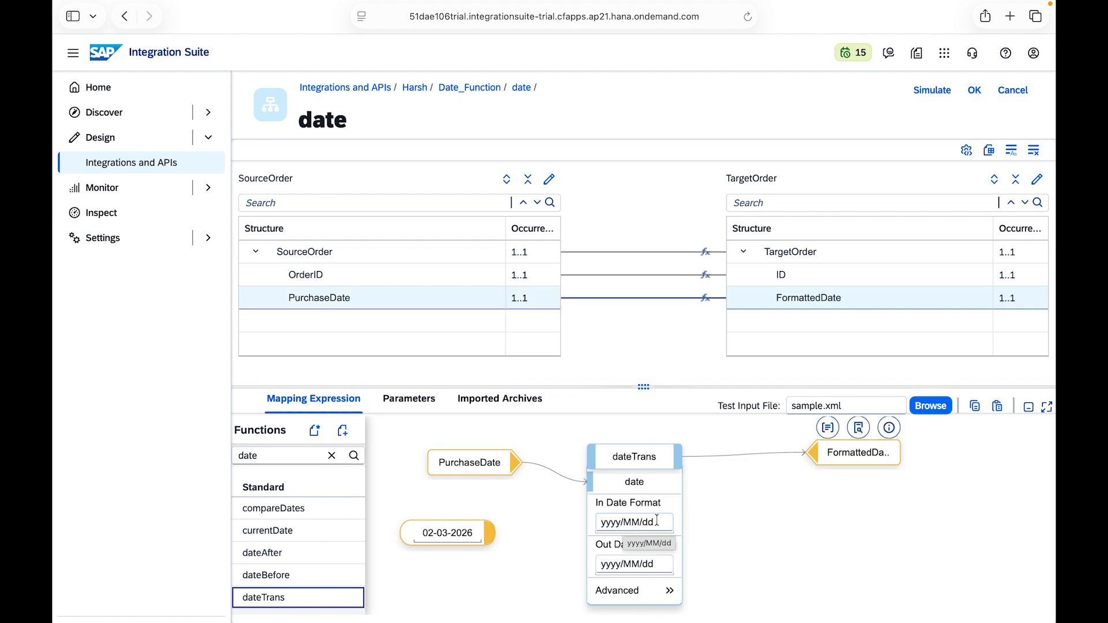
left_click_drag(656, 521, 601, 521)
key("BackSpace")
type("dd-MM-yyyy")
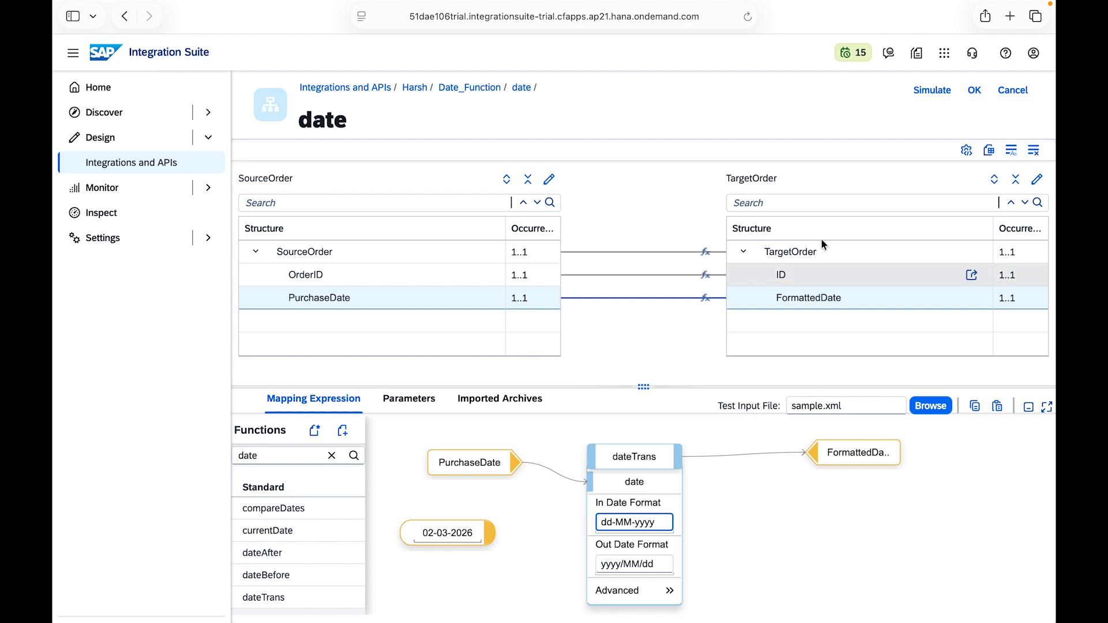
Step: Test the dateTrans mapping in the simulation with sample.xml and close the simulation
left_click(931, 90)
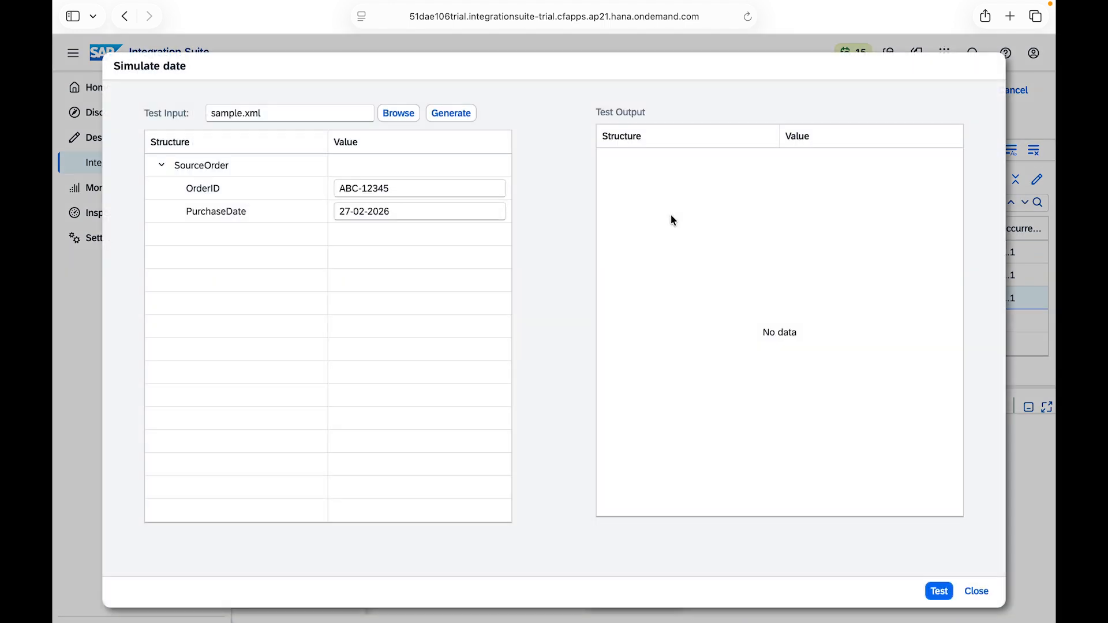
left_click(936, 591)
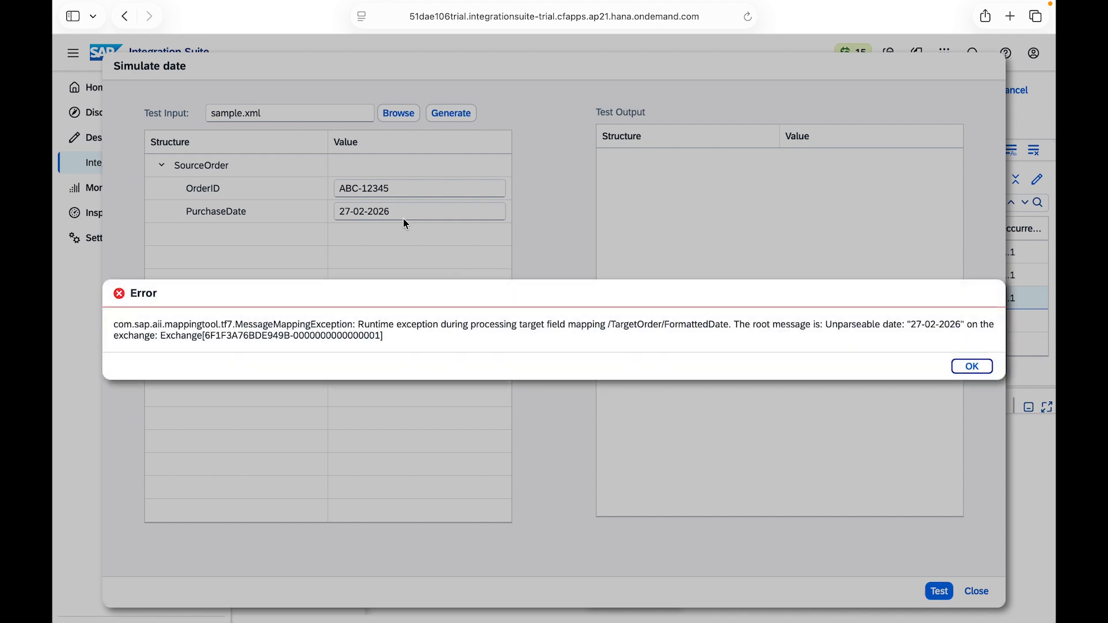
left_click(973, 367)
left_click(976, 590)
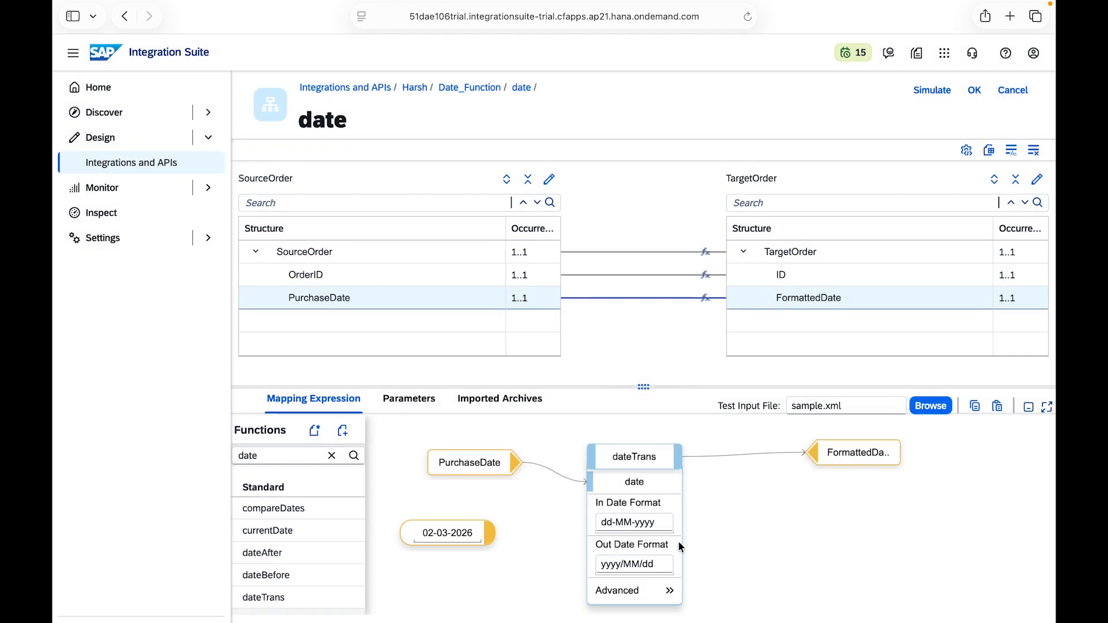
Step: Set dateTrans's Out Date Format to yyyy-MM-dd and rerun the mapping simulation with sample.xml
left_click(624, 563)
key("BackSpace")
type("-")
left_click(643, 563)
key("BackSpace")
type("-")
left_click(664, 600)
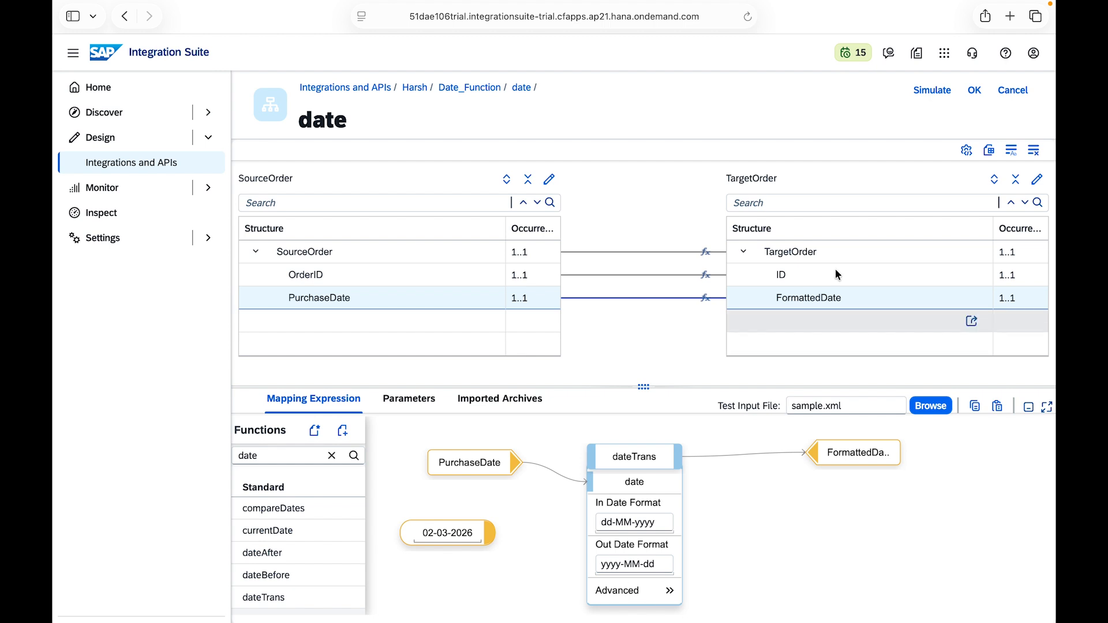
left_click(932, 90)
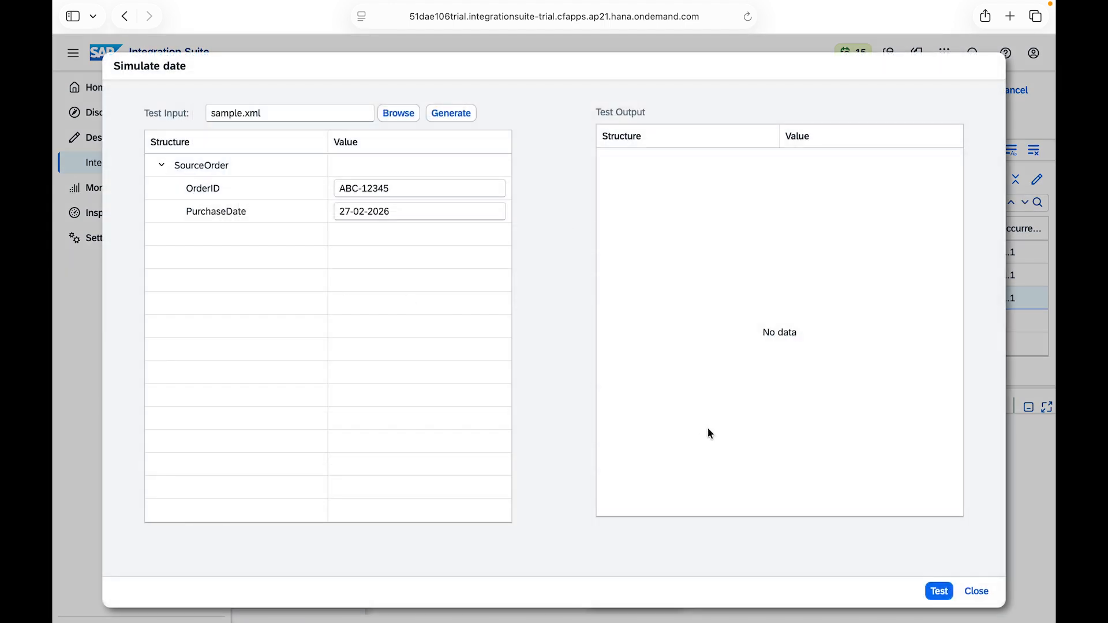
left_click(938, 591)
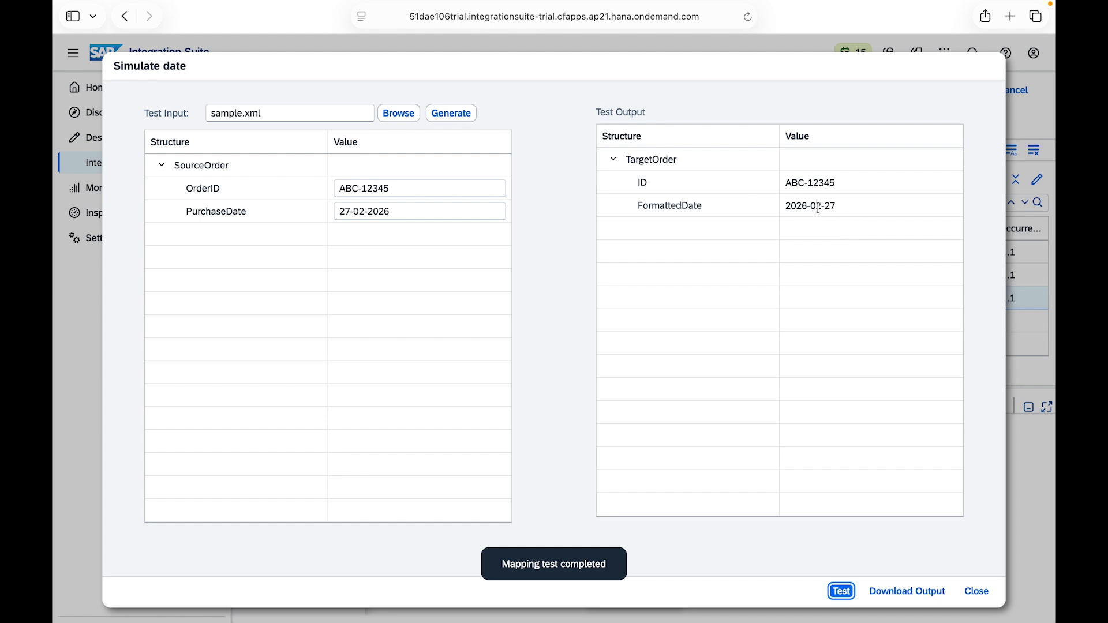
Step: Close the simulation, delete dateTrans and place a compareDates function between PurchaseDate and FormattedDate
left_click(977, 591)
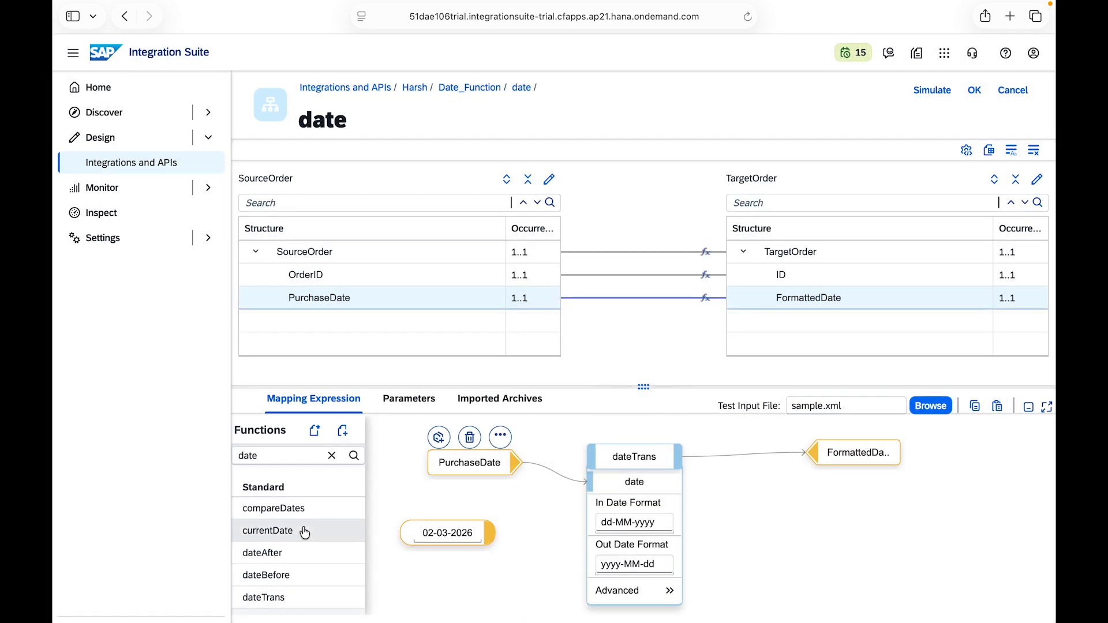
mouse_move(596, 471)
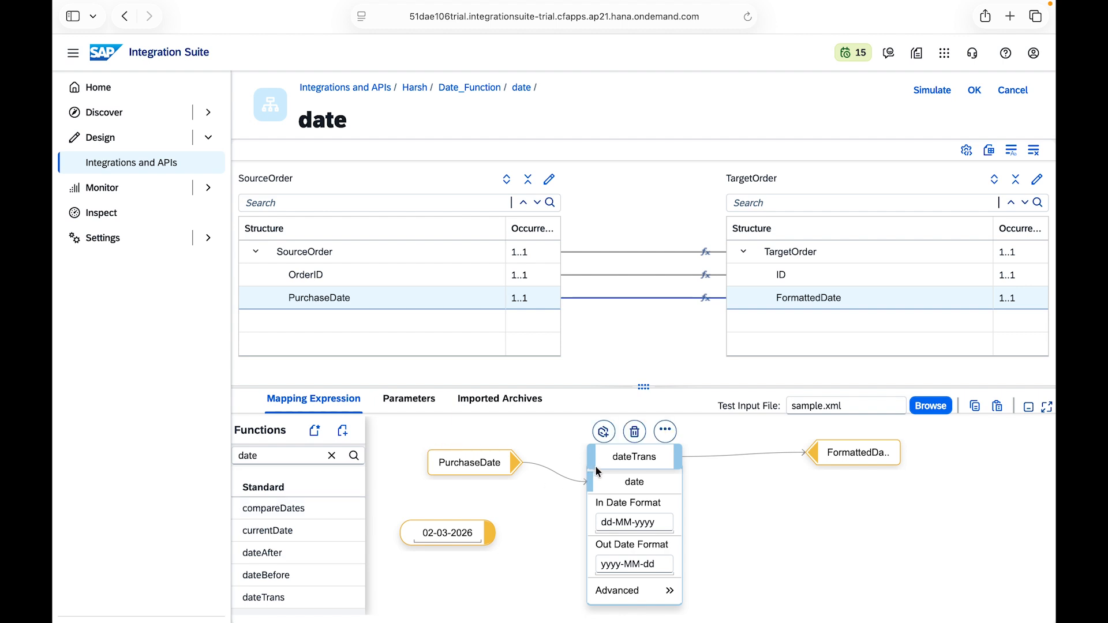
left_click(634, 436)
left_click(311, 517)
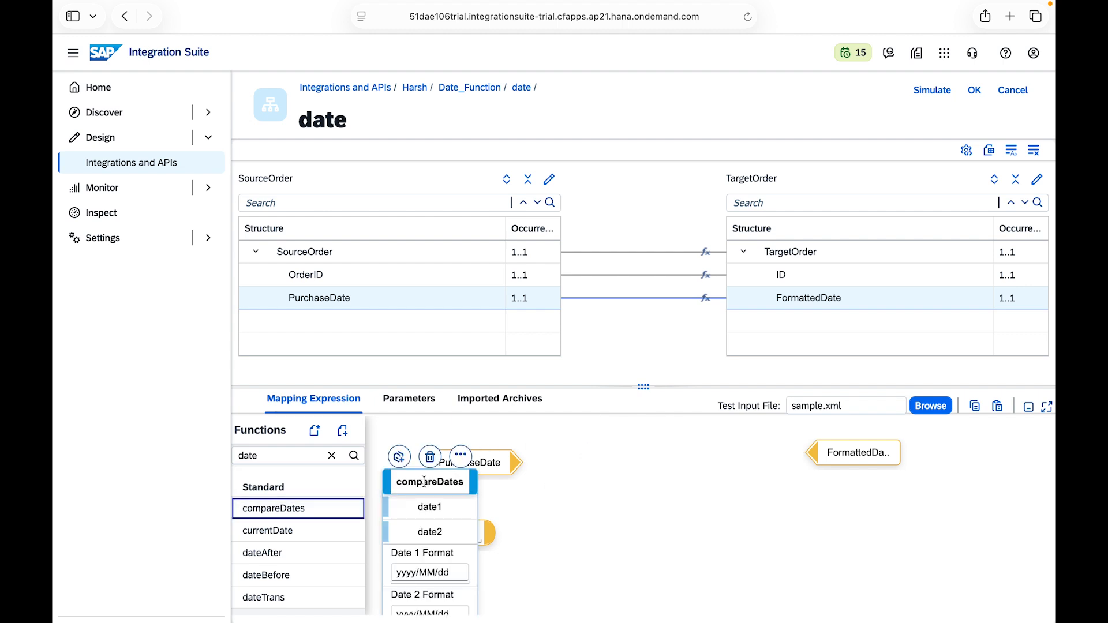
left_click_drag(420, 477, 640, 454)
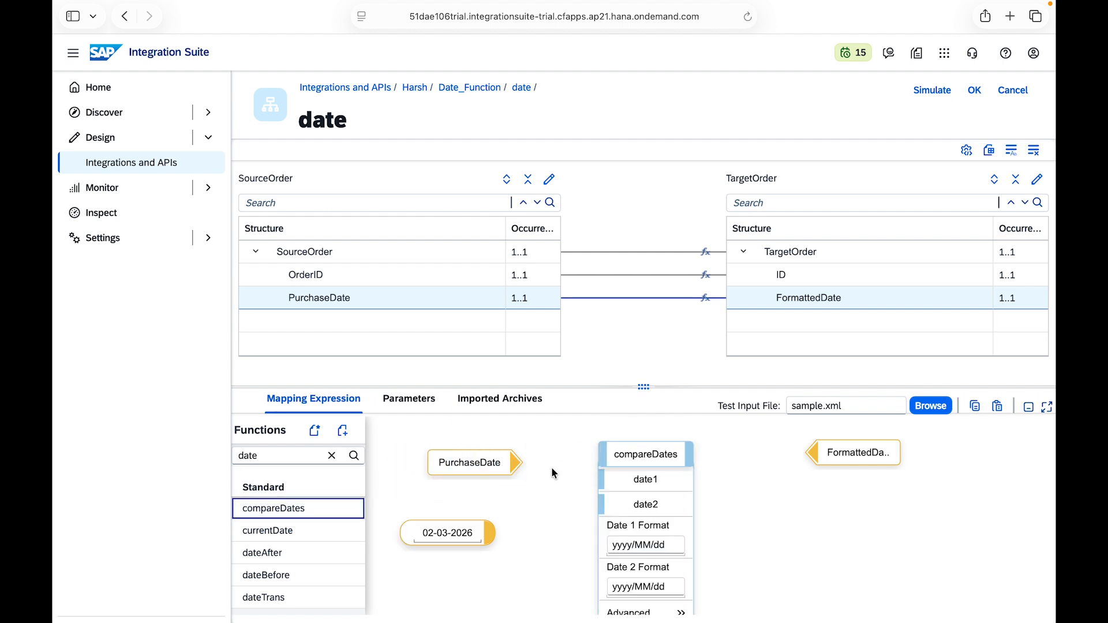
Step: Connect PurchaseDate to date1 and the 02-03-2026 constant to date2 of compareDates, and set Date 1 Format to dd-MM-yyyy
left_click_drag(513, 460, 614, 505)
left_click(664, 545)
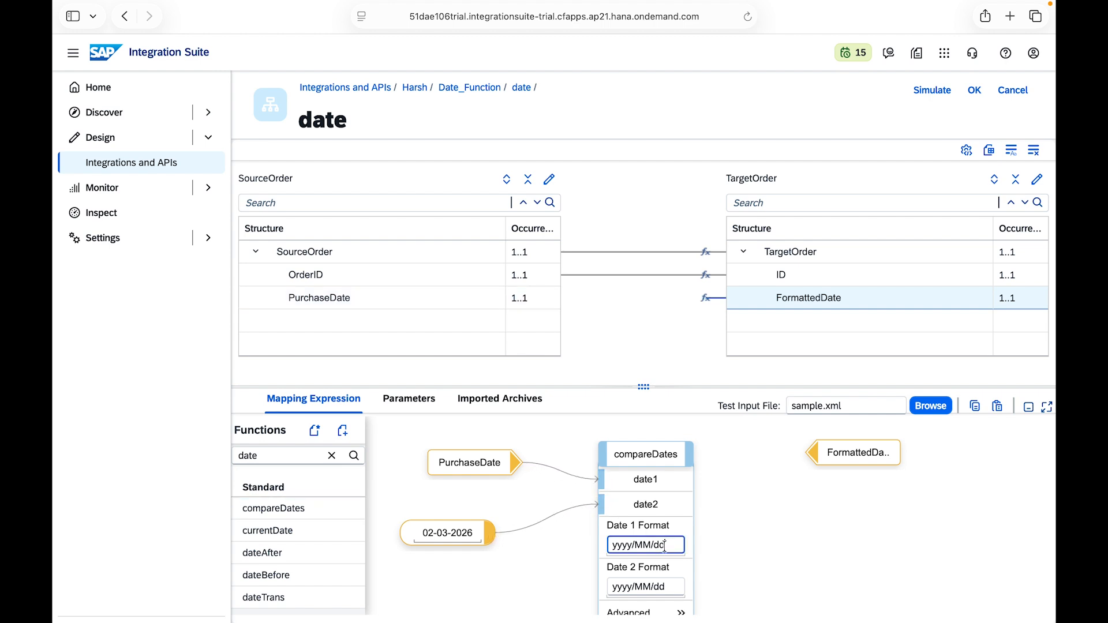
key("super+a")
key("BackSpace")
type("dd-MM-yyyy")
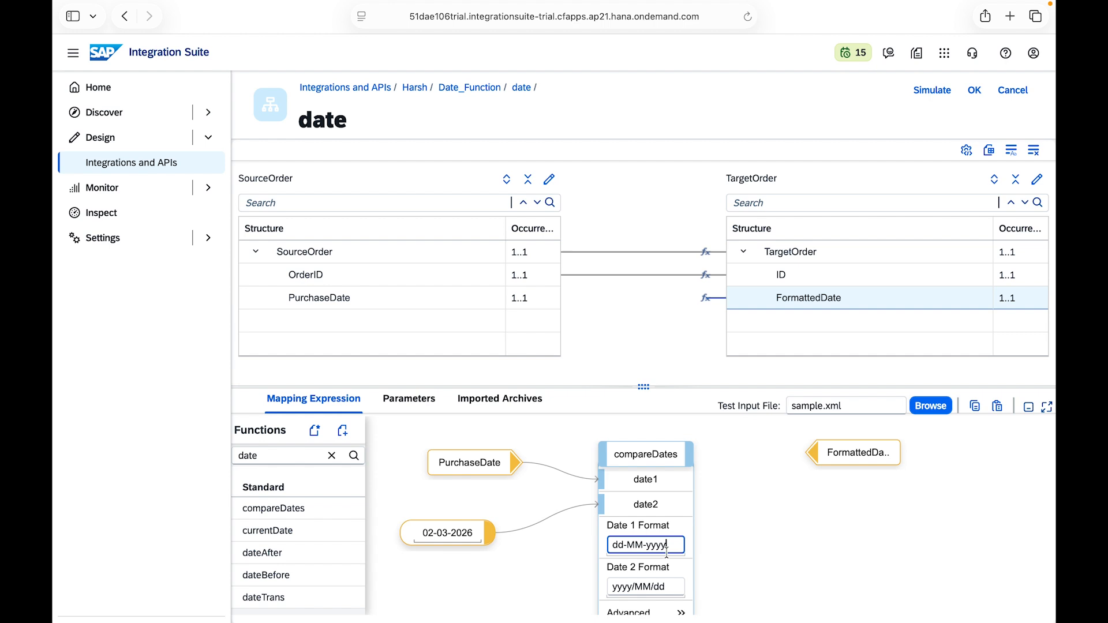
Step: Set compareDates's Date 2 Format to dd-MM-yyyy and connect its output to FormattedDate
left_click(675, 584)
key("super+a")
key("BackSpace")
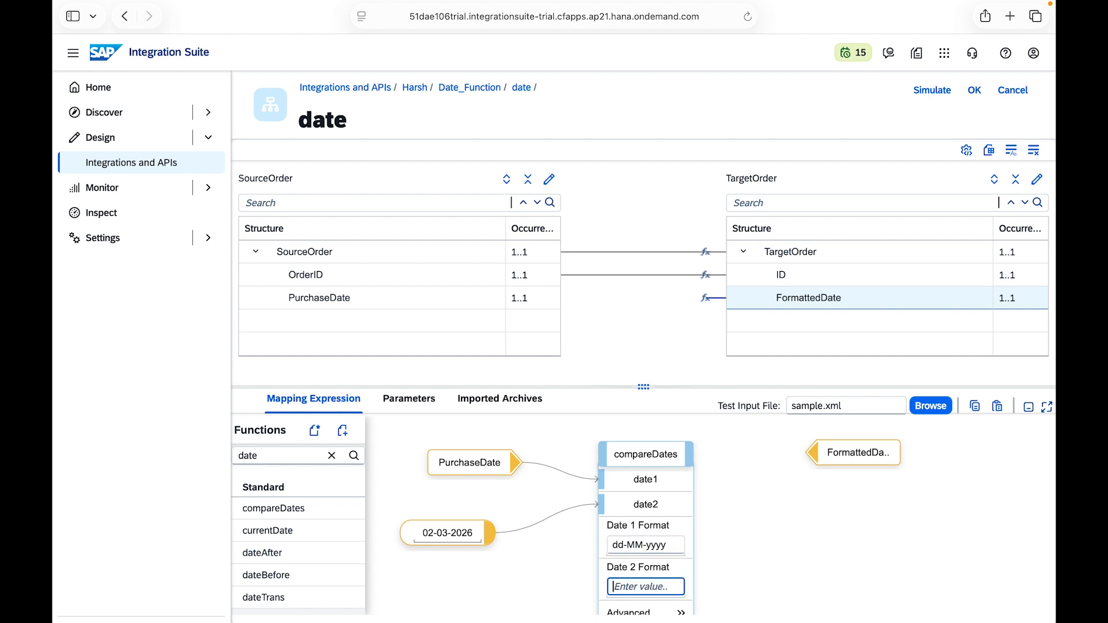
type("dd-MM-yyyy")
left_click_drag(688, 447, 815, 448)
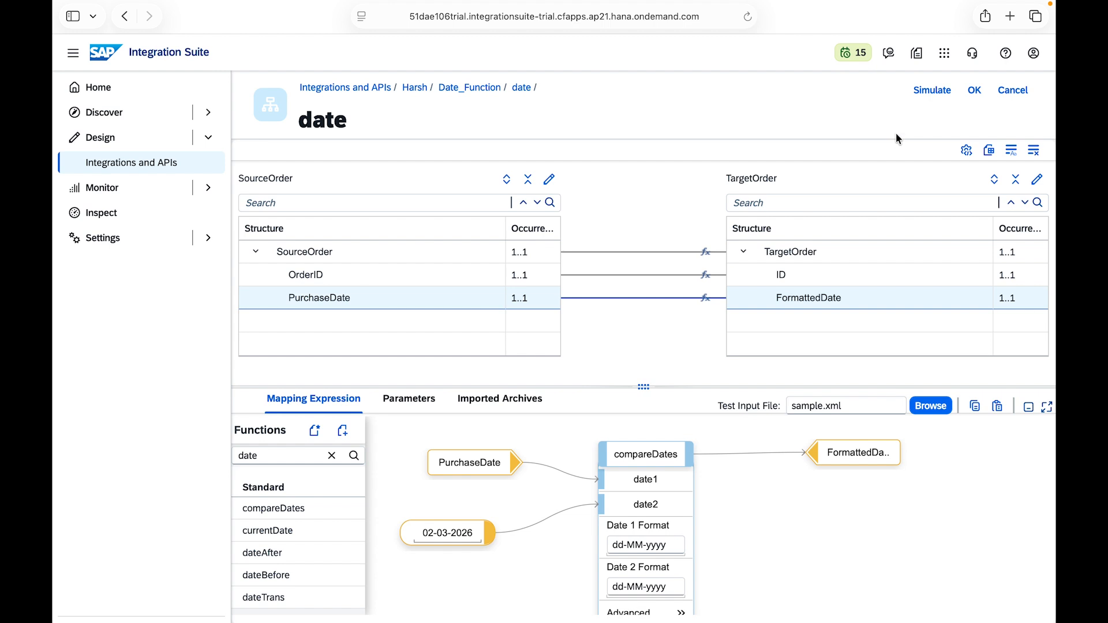
Step: Test the compareDates mapping in the simulation with the unmodified sample.xml input and close the simulation
left_click(932, 91)
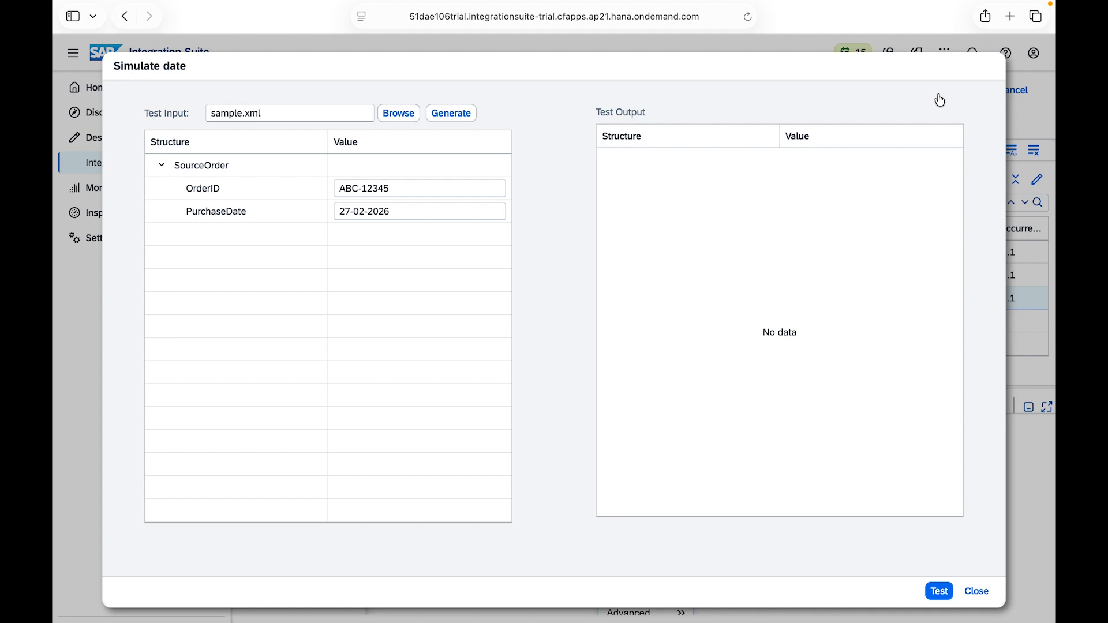
left_click(939, 591)
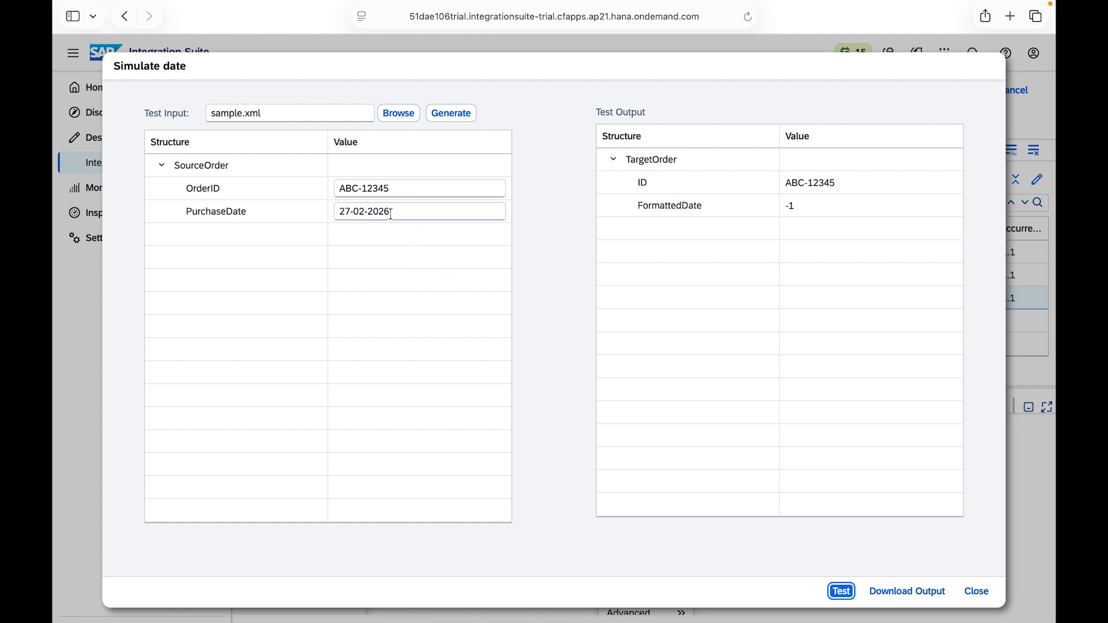
left_click(349, 211)
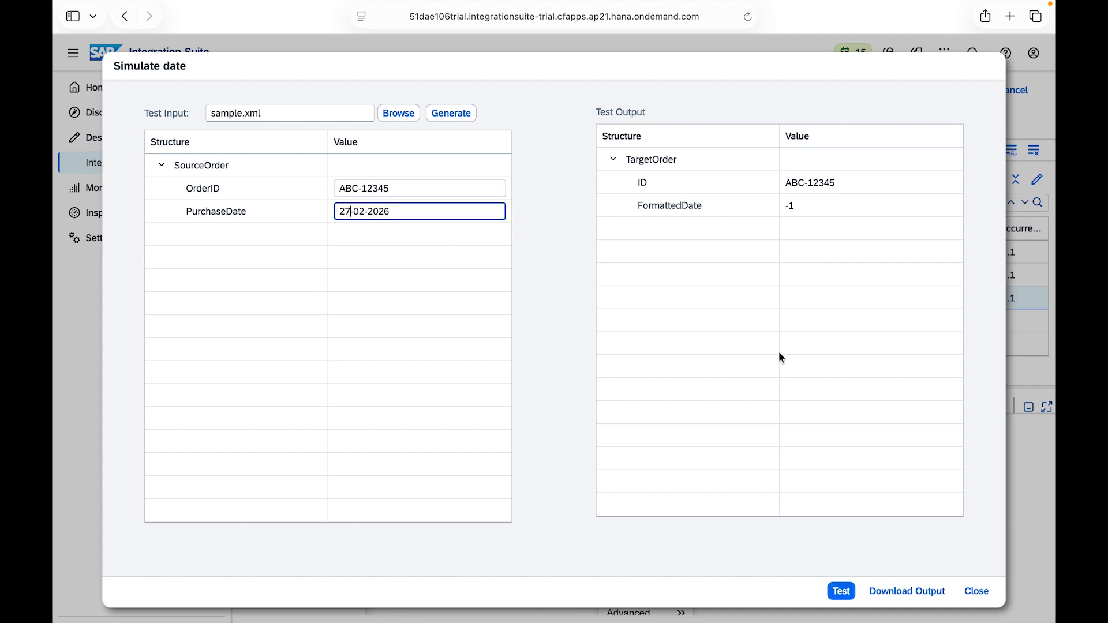
left_click(981, 591)
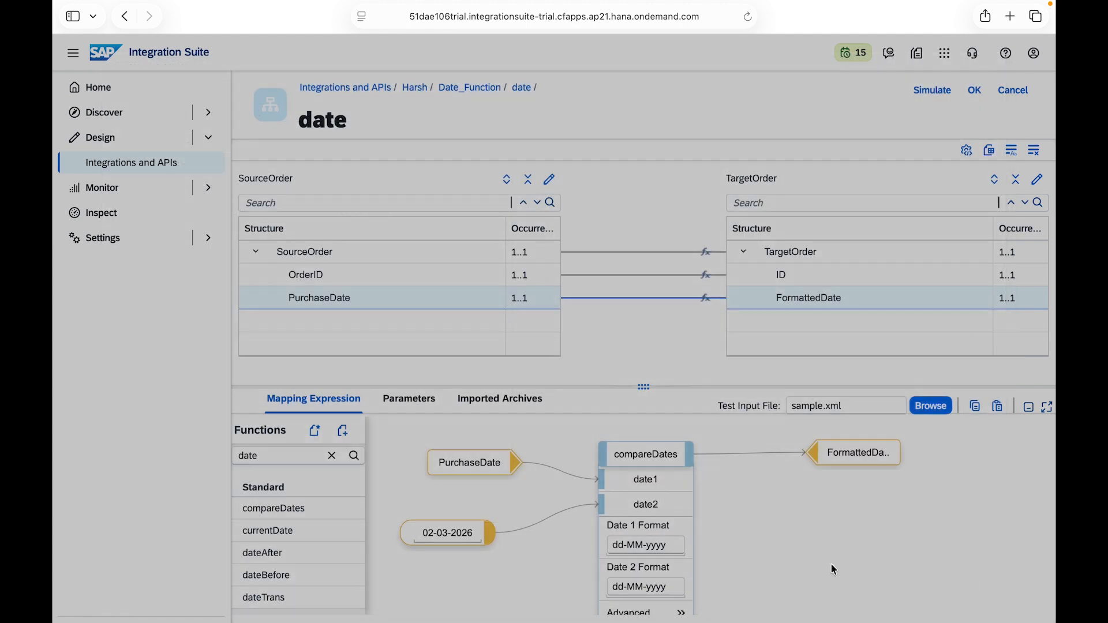
Step: Move the 02-03-2026 constant slightly closer to compareDates and select its date value for copying
mouse_move(457, 532)
left_mouse_down()
mouse_move(423, 532)
mouse_move(474, 539)
left_mouse_up()
double_click(454, 540)
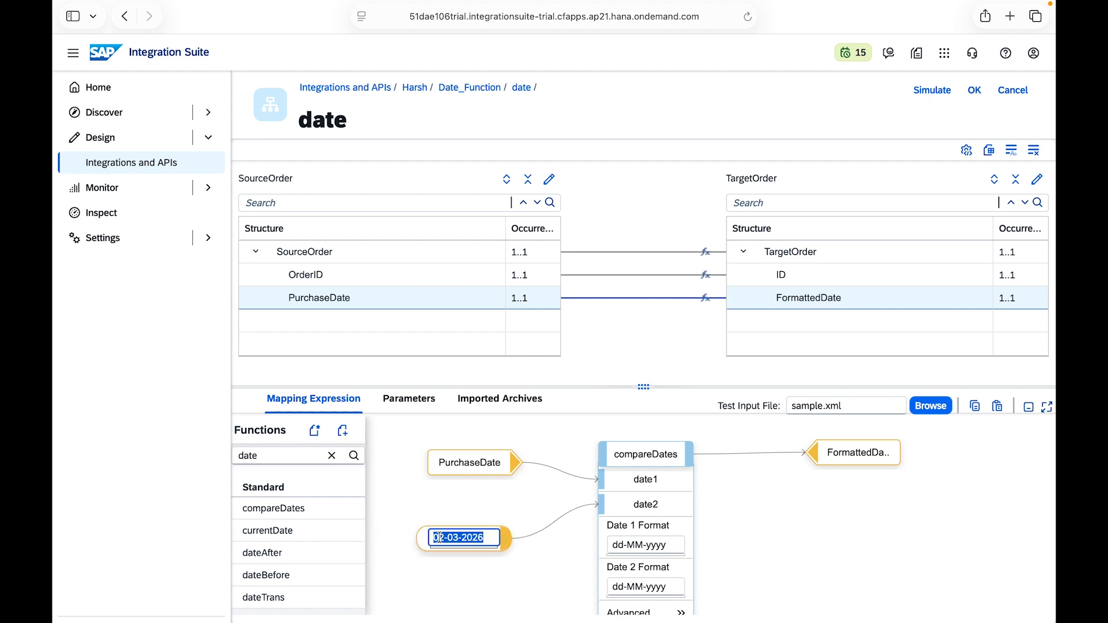
left_click(439, 537)
double_click(439, 537)
Step: Run the compareDates mapping simulation with PurchaseDate set to 02-03-2026, matching the constant, and close the simulation
left_click(932, 90)
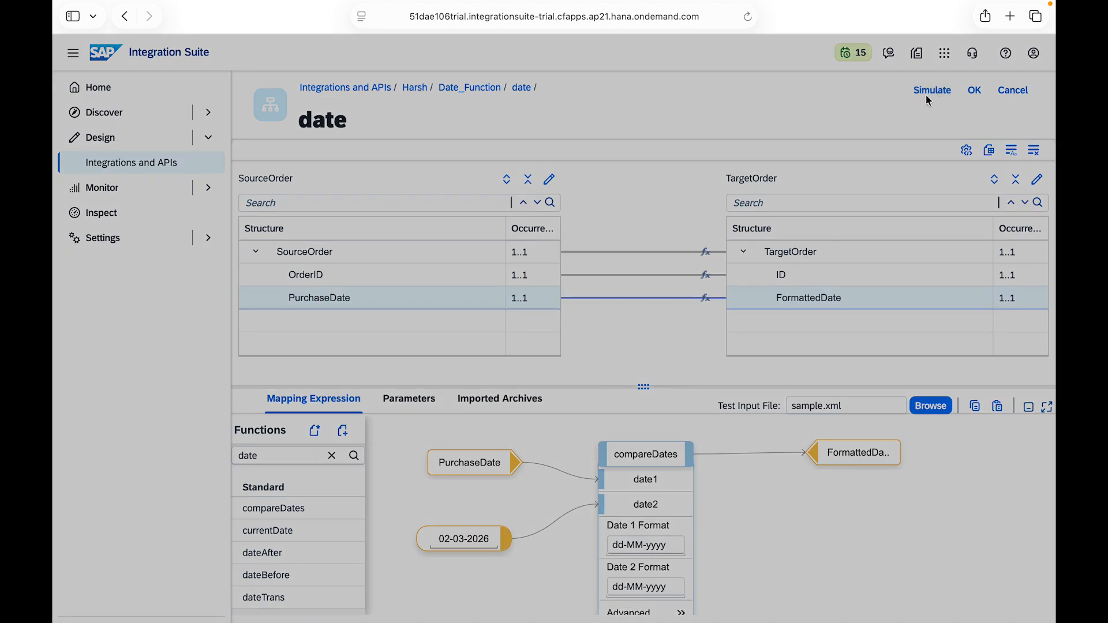
left_click(416, 211)
key("BackSpace")
key("BackSpace")
key("BackSpace")
key("BackSpace")
key("BackSpace")
key("BackSpace")
key("BackSpace")
key("BackSpace")
key("BackSpace")
key("BackSpace")
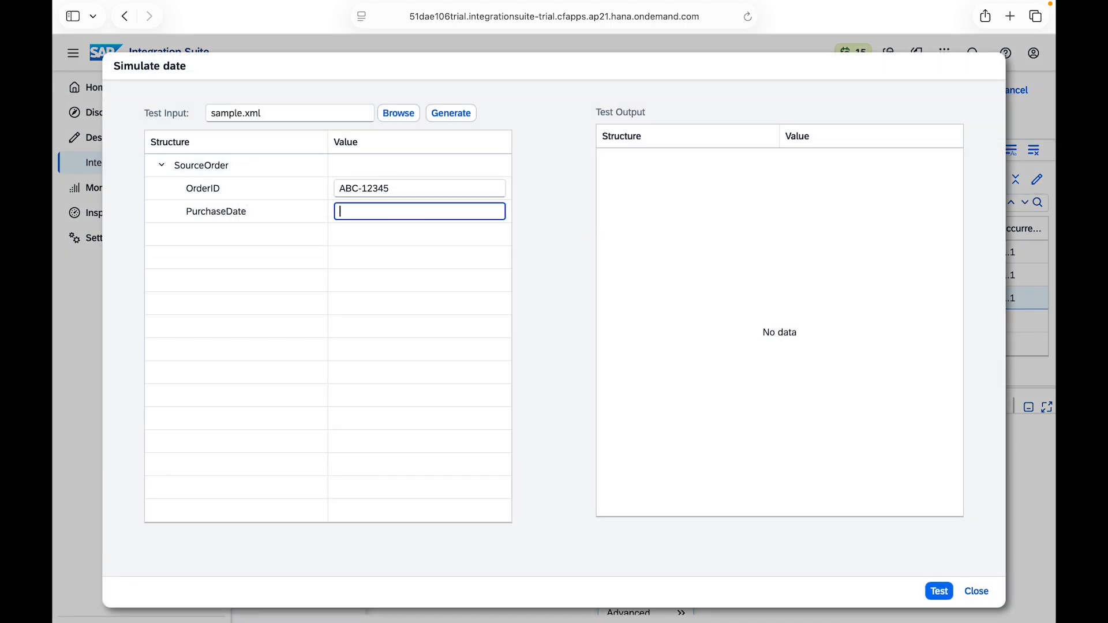
type("dd-MM-yyyy")
key("BackSpace")
key("BackSpace")
key("BackSpace")
key("BackSpace")
key("BackSpace")
key("BackSpace")
key("BackSpace")
key("BackSpace")
key("BackSpace")
key("BackSpace")
type("02-03-202")
key("BackSpace")
type("26")
left_click(939, 592)
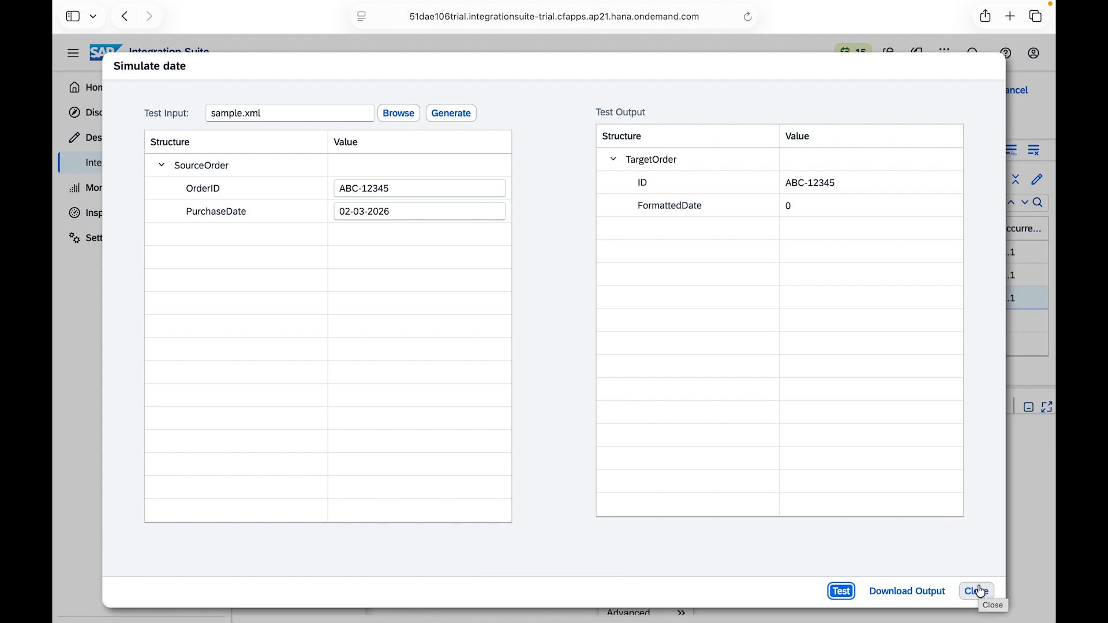
left_click(979, 590)
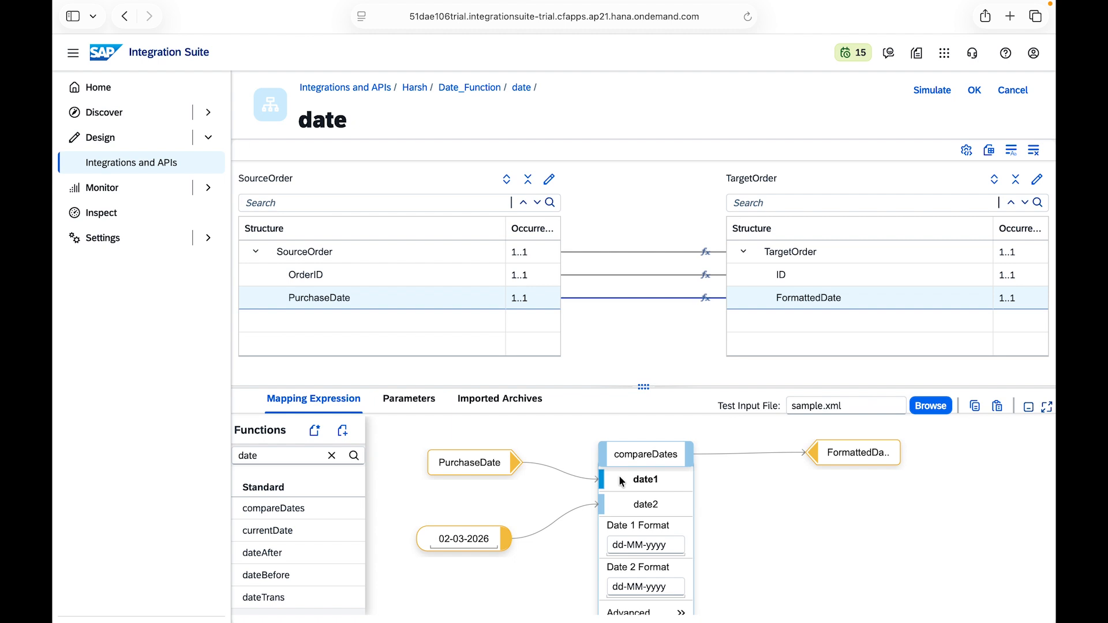
Step: Rerun the compareDates mapping simulation with PurchaseDate set to 27-04-2026, a date after the constant, and close it
left_click(620, 479)
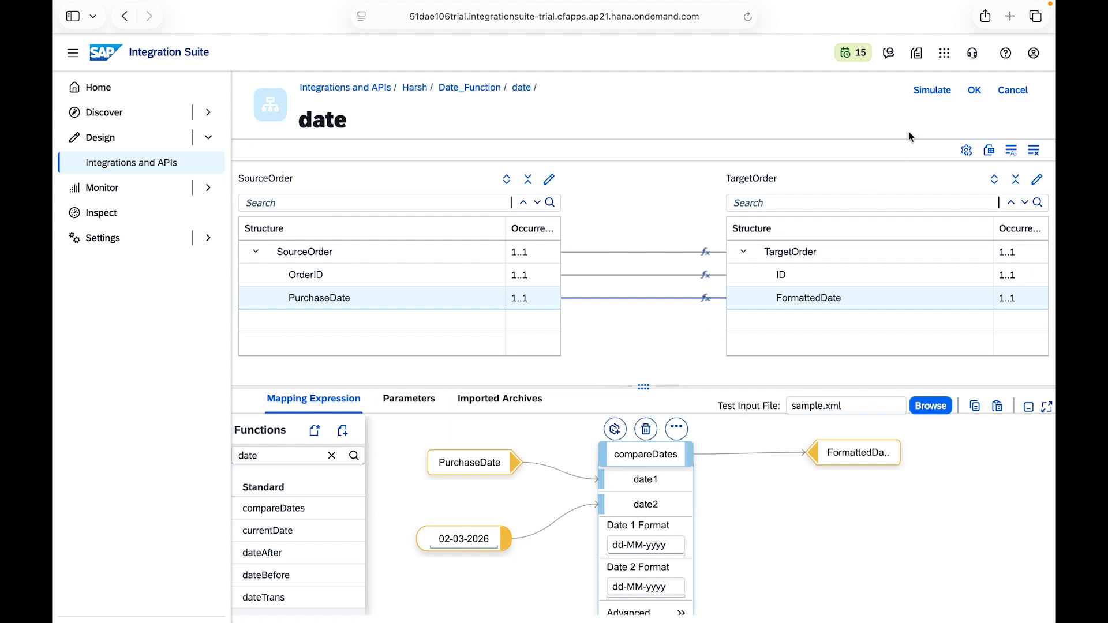
left_click(935, 99)
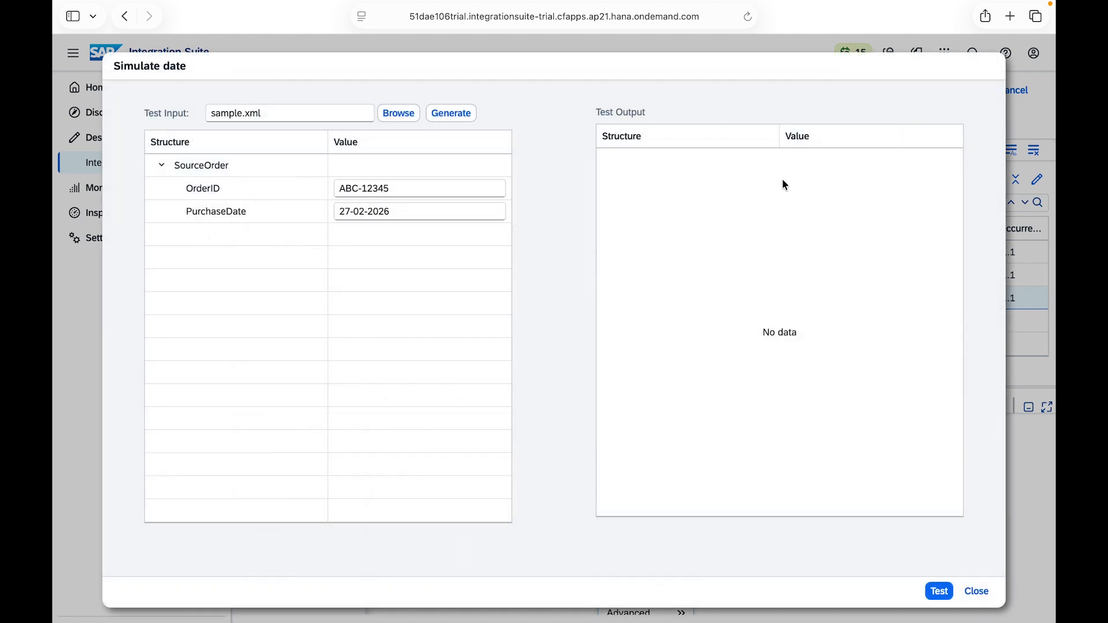
left_click(364, 211)
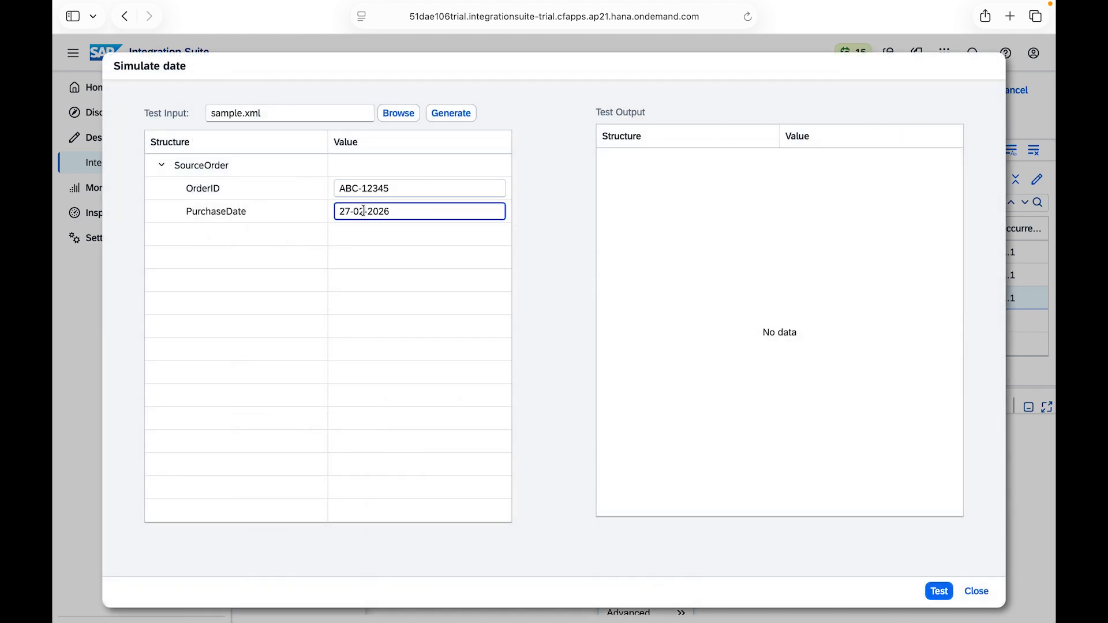
key("BackSpace")
type("4")
left_click(939, 591)
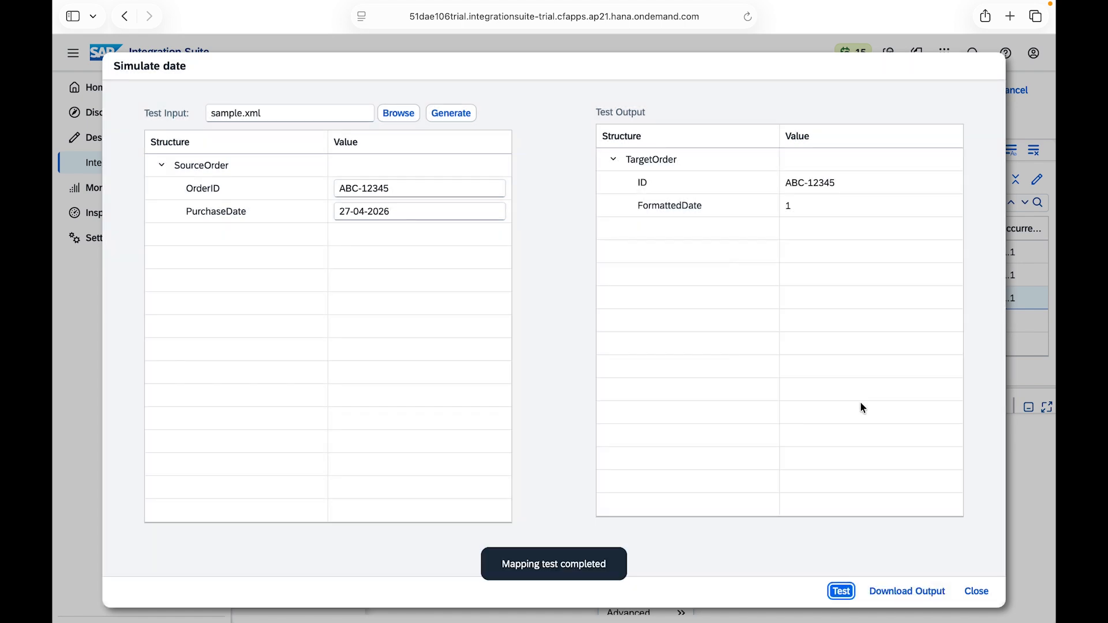
left_click(976, 591)
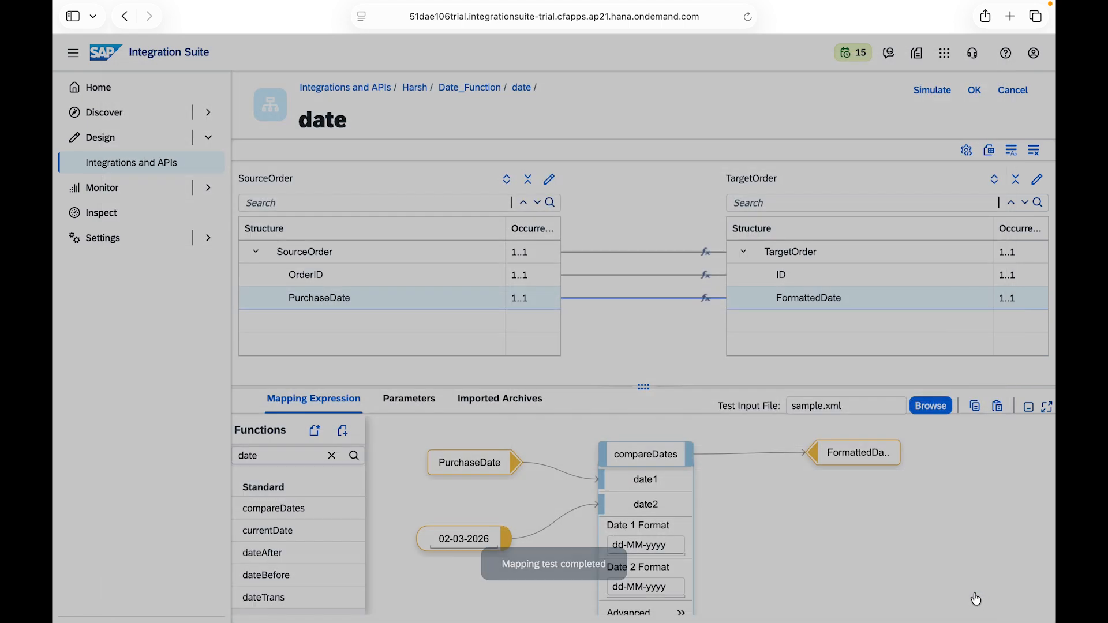